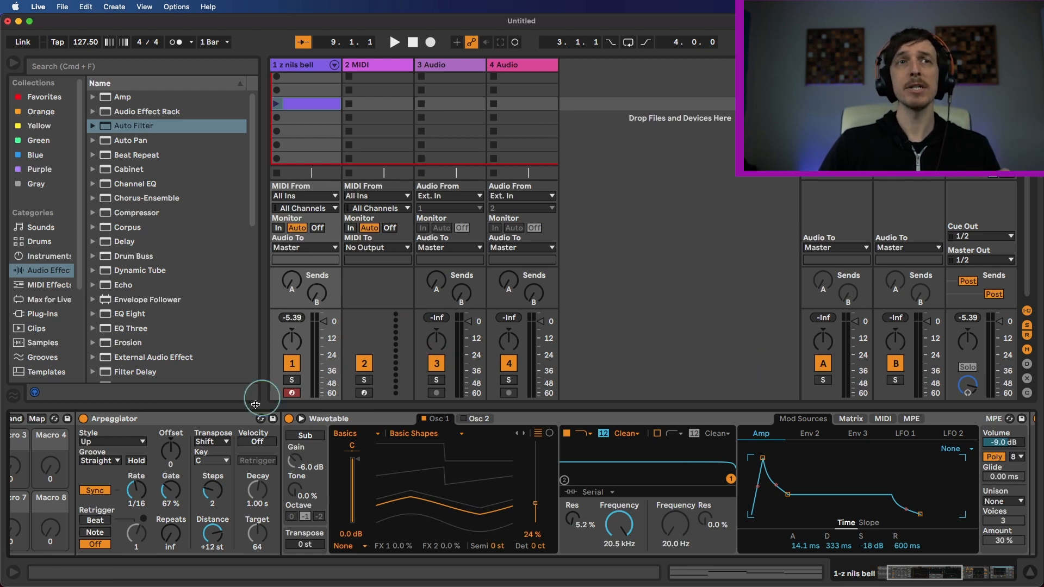
Step: Look through the track's device chain from the Arpeggiator and Wavetable to the Delay and Auto Filter
left_click(223, 419)
left_click(334, 419)
left_click_drag(947, 574, 980, 572)
left_click(753, 419)
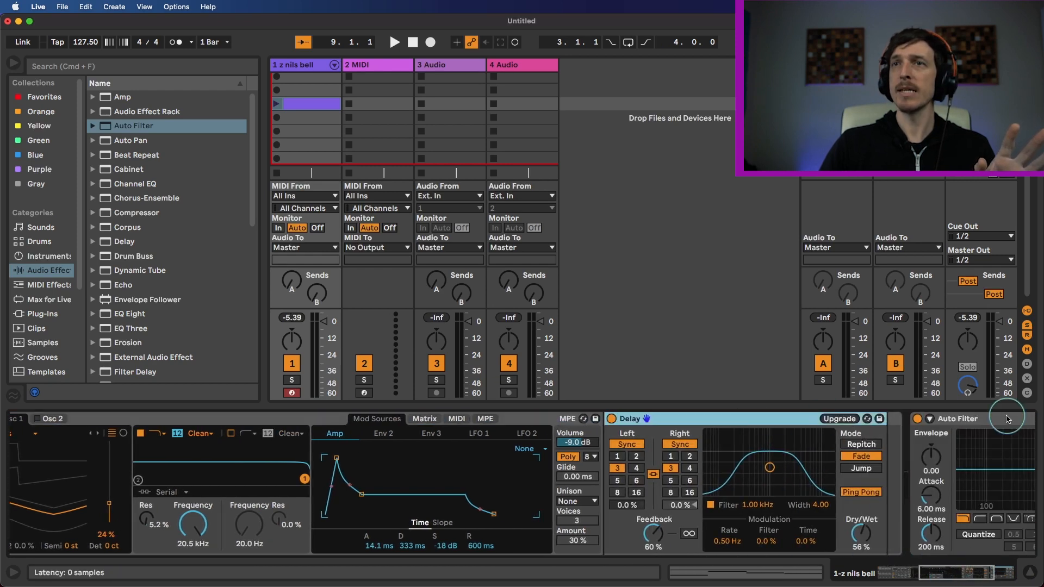
left_click(1007, 418)
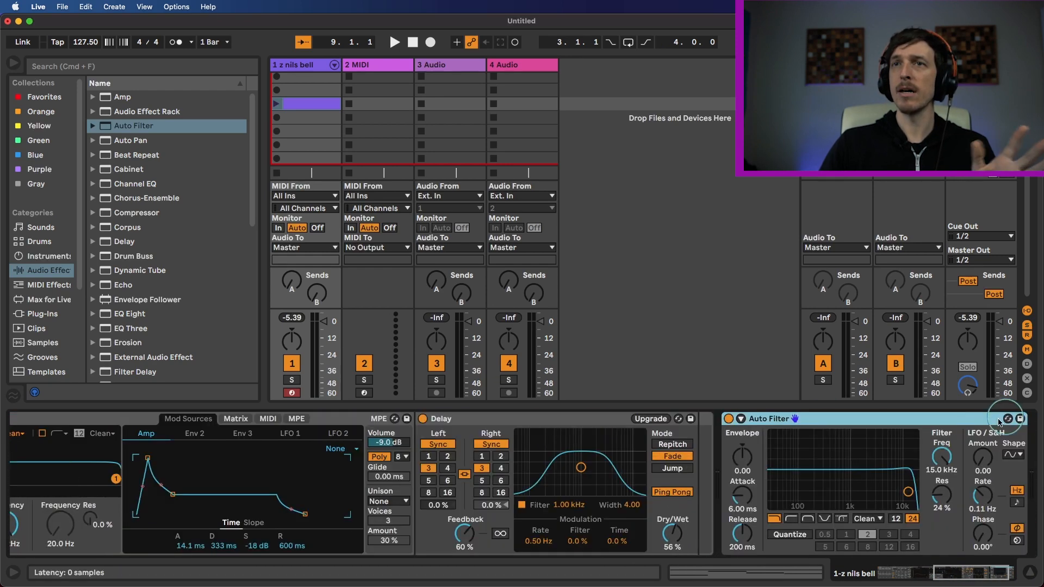
Step: Open the clip on the z nils bell track and audition it without filter automation
double_click(293, 103)
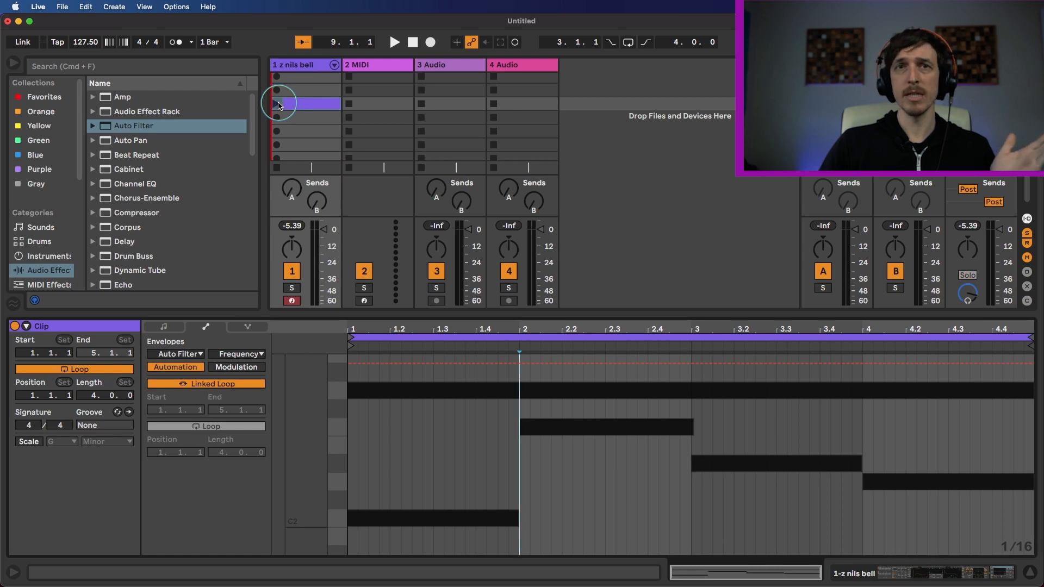
left_click(277, 103)
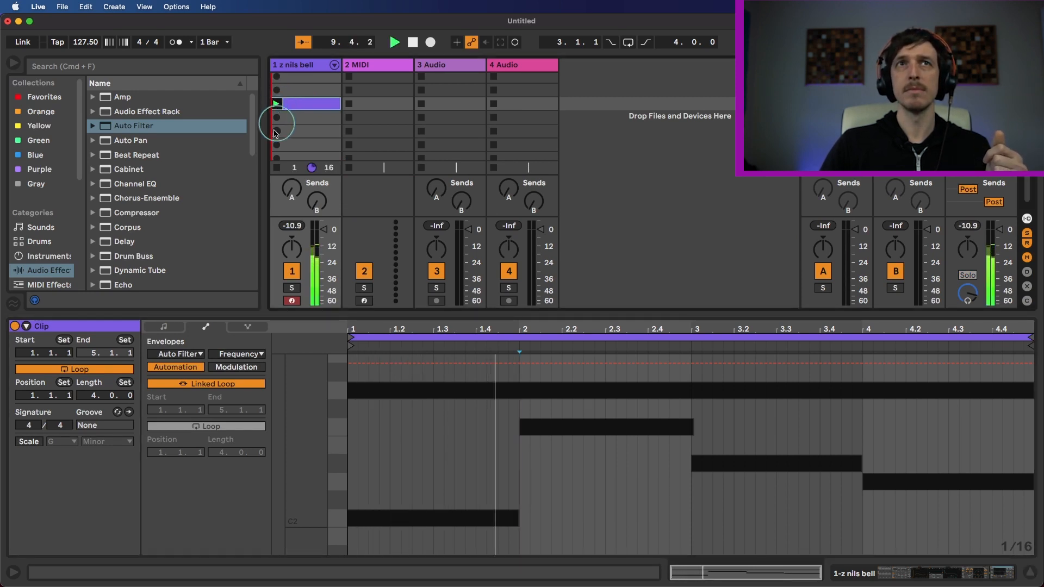
left_click(277, 168)
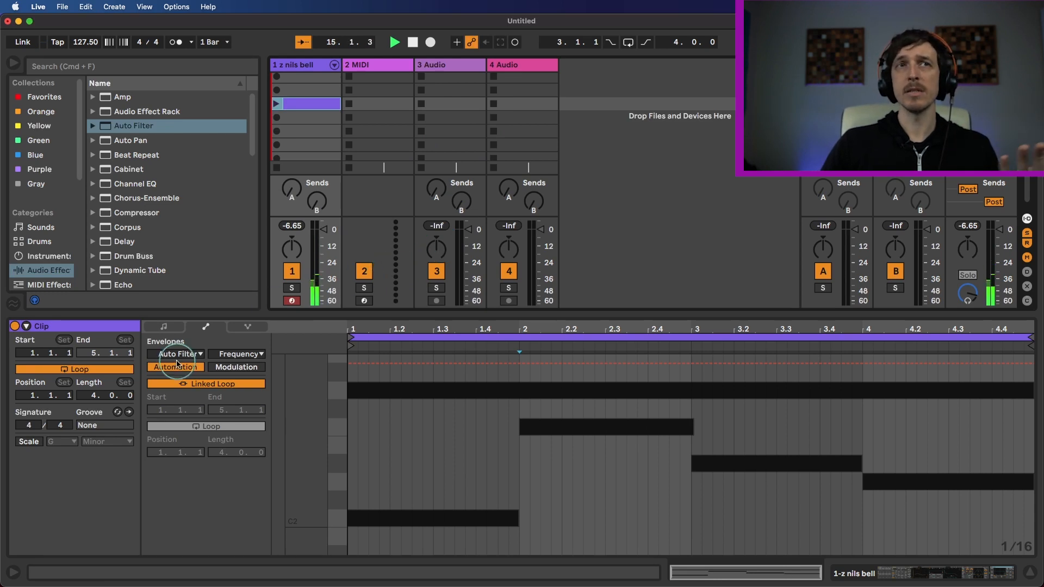
Step: In the clip's Auto Filter Frequency envelope, draw a ramp falling from 15.0 kHz over bar 1 and select that bar
left_click(180, 354)
left_click(185, 433)
left_click(217, 354)
left_click(230, 354)
left_click(358, 364)
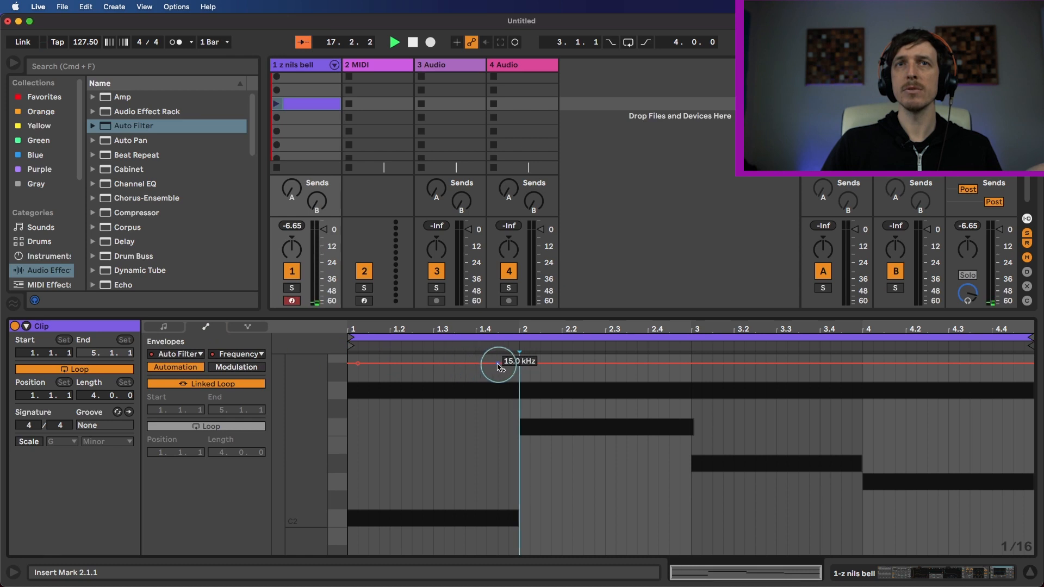
left_click_drag(498, 368, 351, 400)
Step: Duplicate the one-bar filter ramp across bars 2, 3 and 4 of the clip
key("super+d")
key("super+d")
key("super+d")
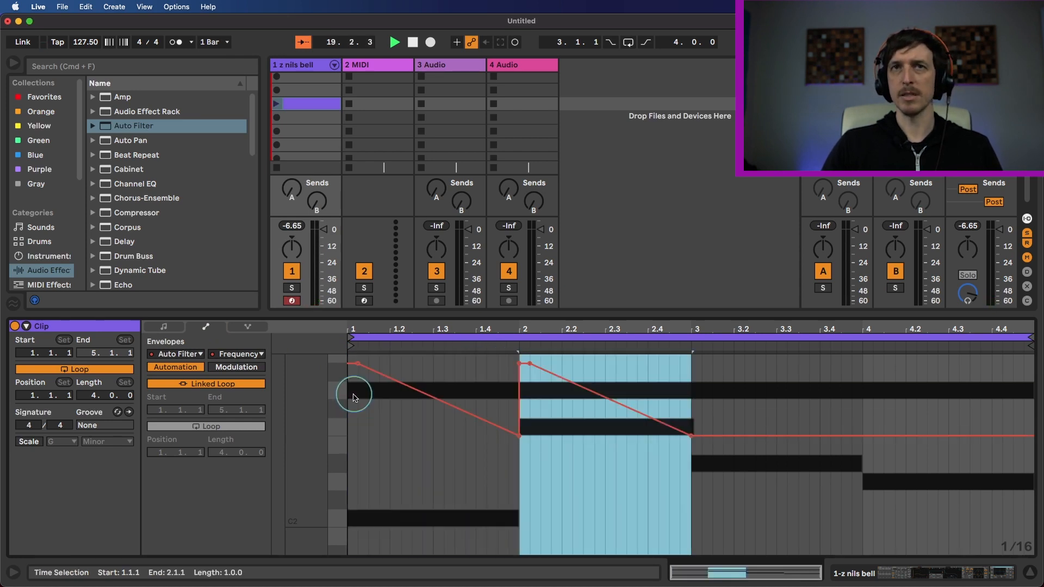
Step: Play the clip and check the automated sweep on the Auto Filter's frequency display
left_click(279, 101)
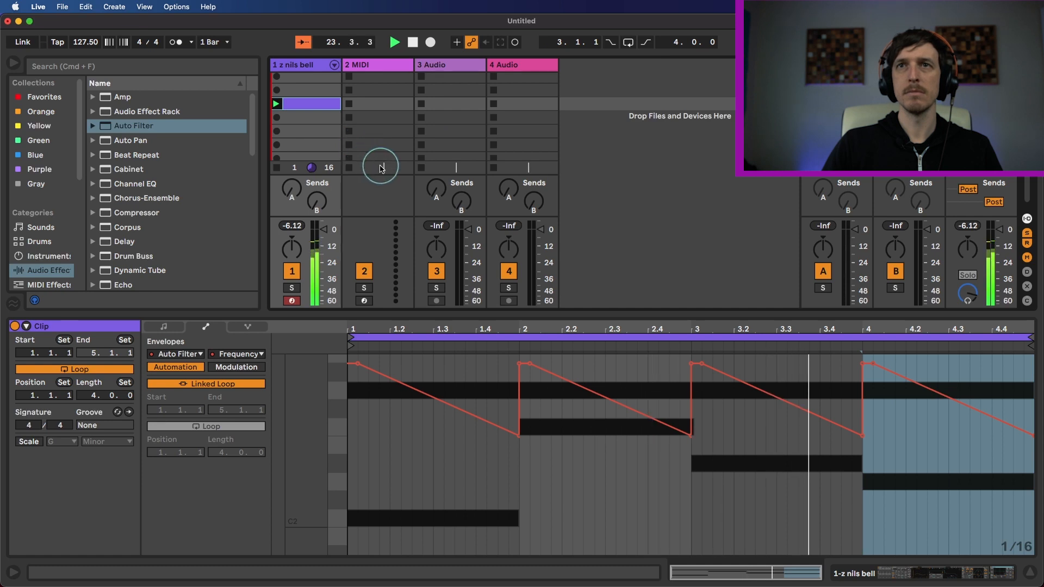
double_click(296, 65)
left_click_drag(885, 491, 868, 494)
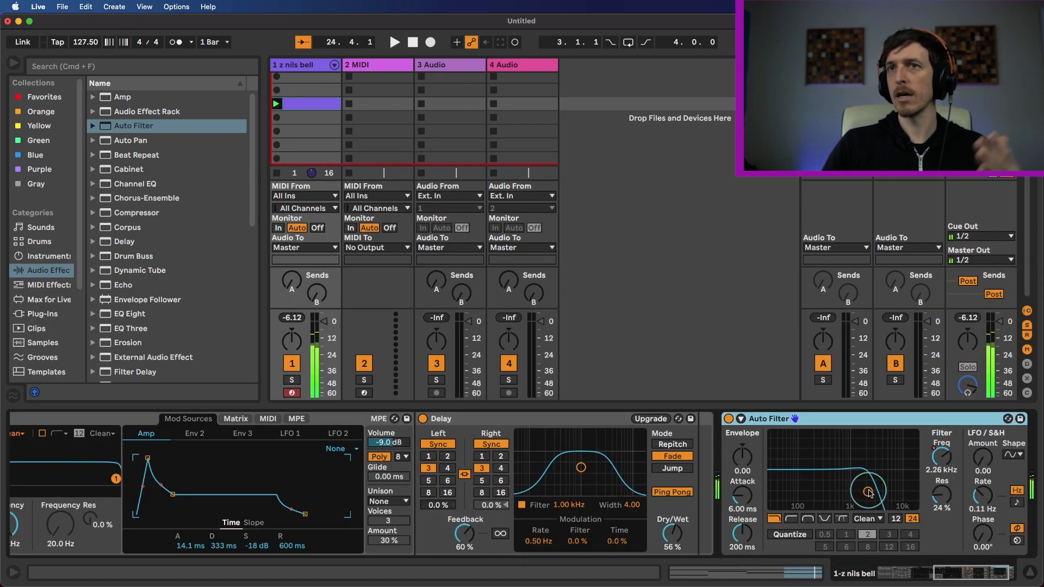
Step: Try a filter pattern repeating every three beats by duplicating the first three beats of the envelope through the end of the clip
left_click(312, 104)
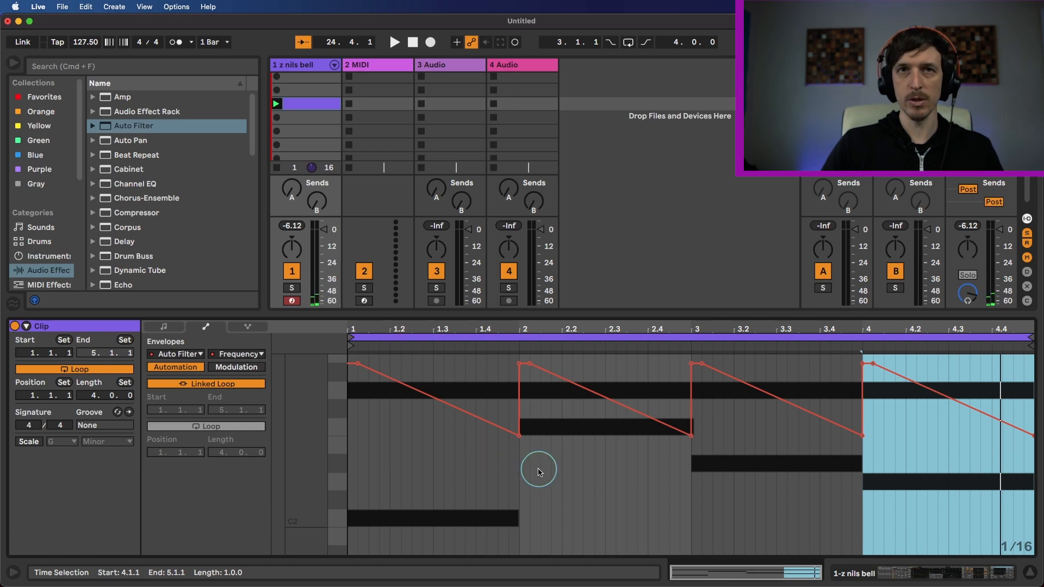
left_click(573, 478)
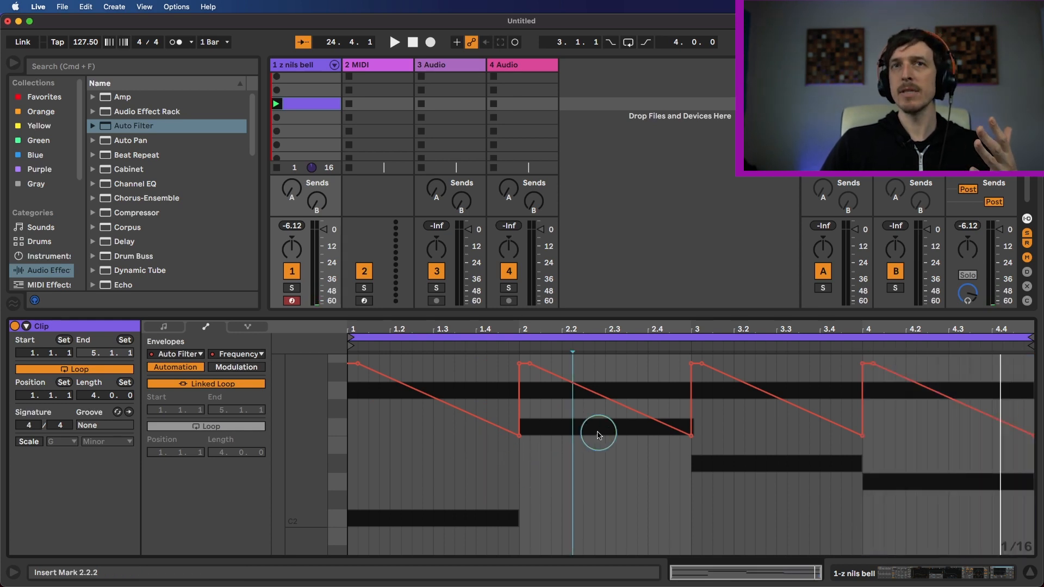
left_click_drag(476, 373, 349, 375)
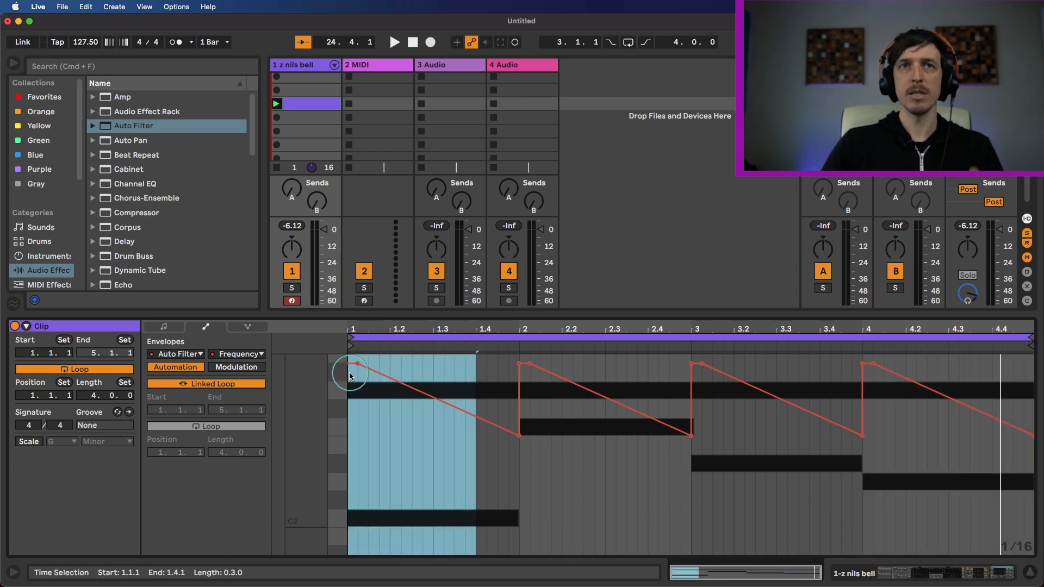
key("super+d")
key("super+d")
key("super+d")
key("super+d")
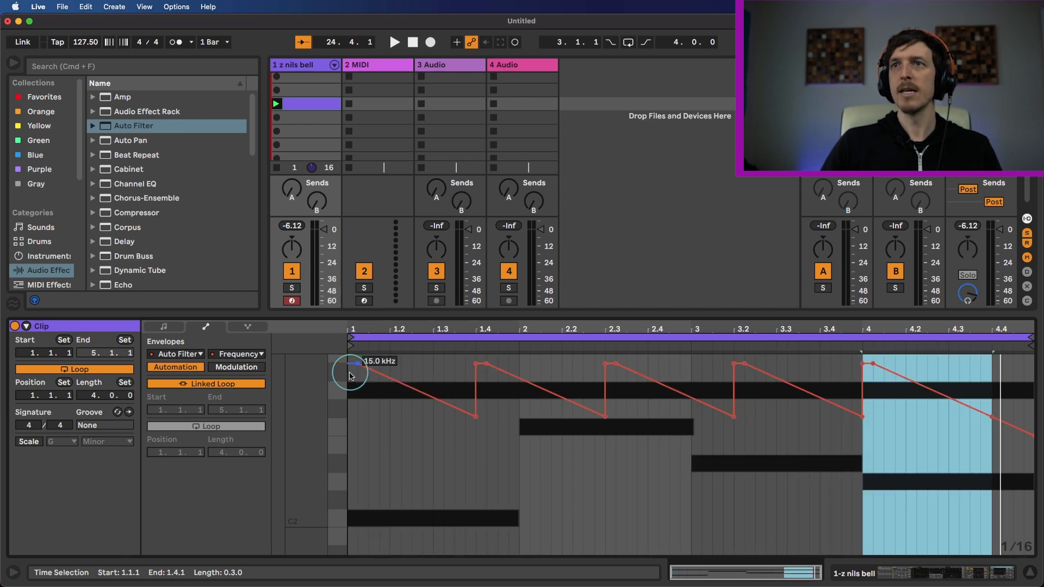
key("super+d")
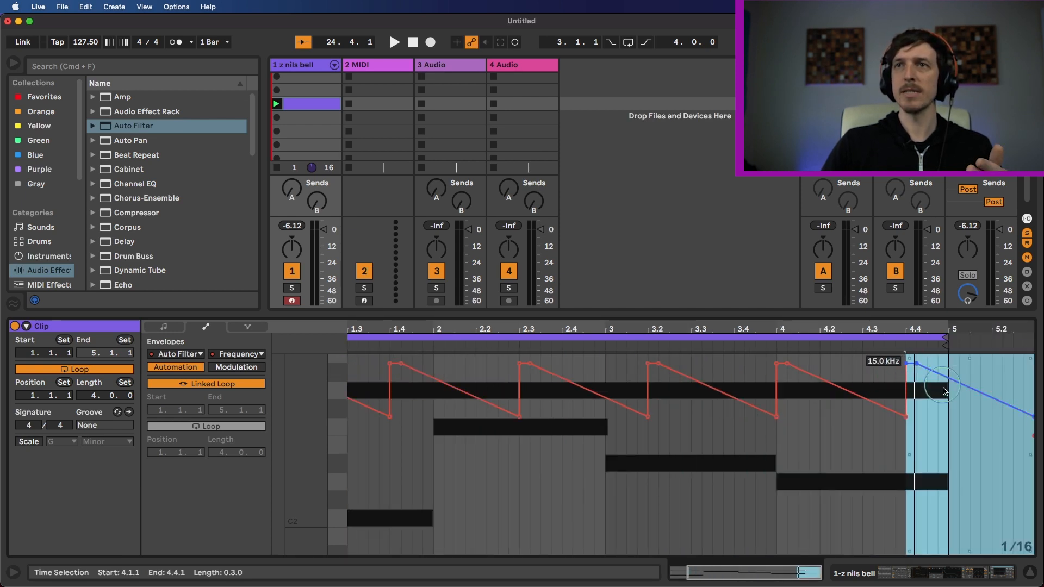
left_click(758, 311)
left_click_drag(764, 325, 762, 319)
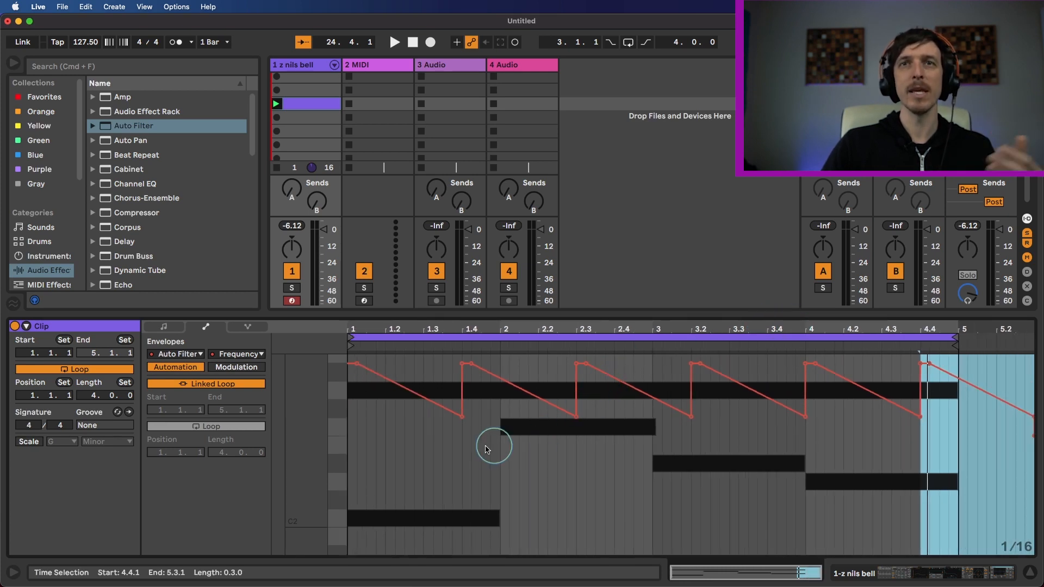
left_click(447, 466)
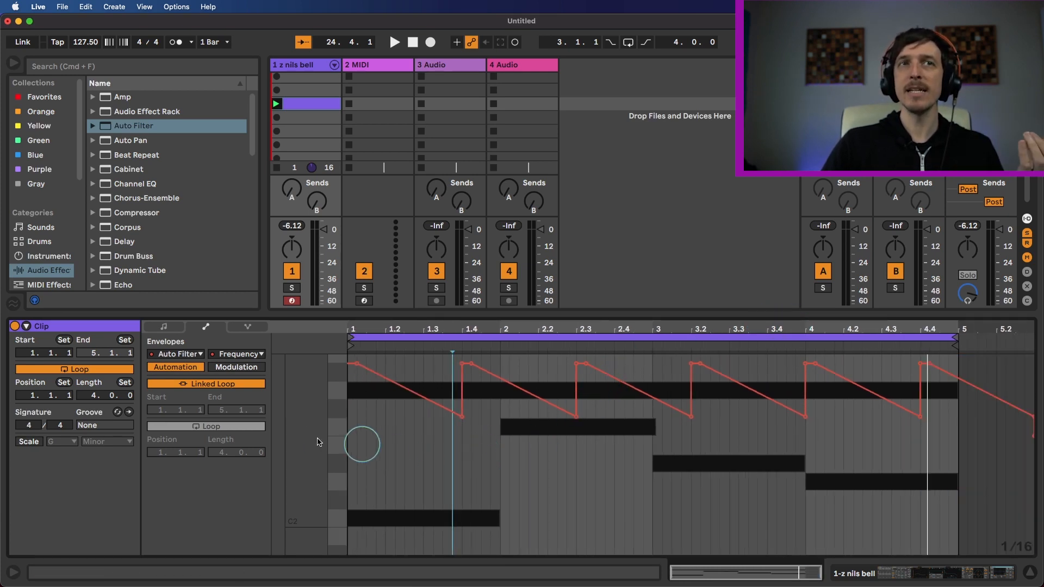
Step: Unlink the envelope loop from the clip and shorten it to three beats, ending at 1.4.1
left_click(188, 384)
left_click(188, 383)
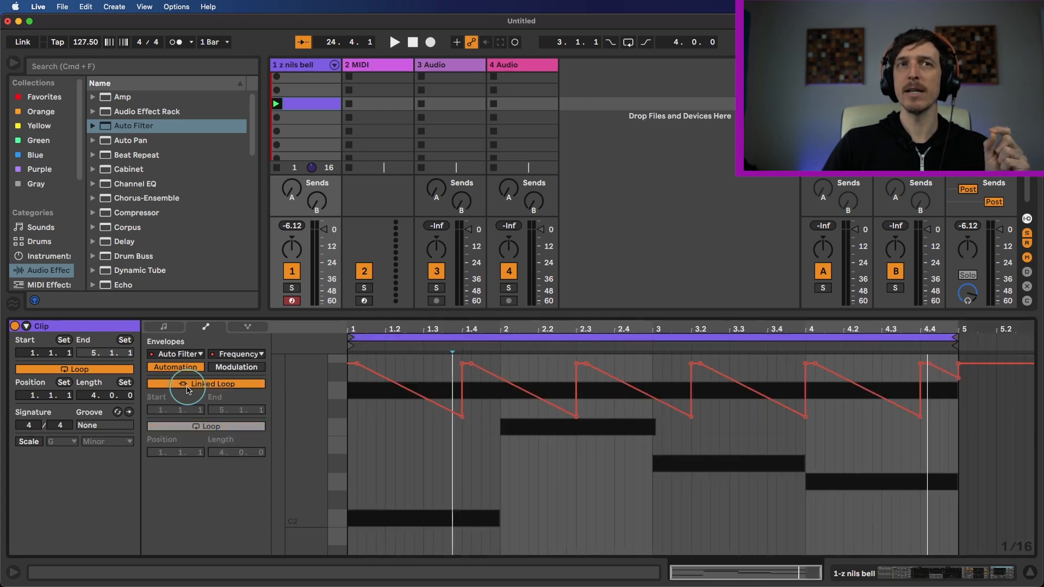
left_click(188, 384)
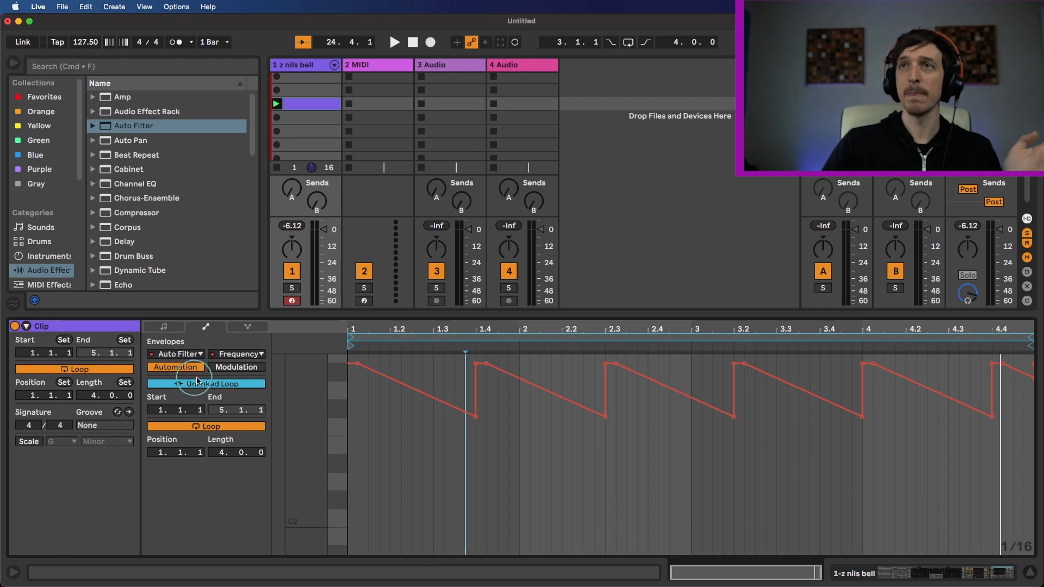
left_click_drag(1032, 334, 477, 375)
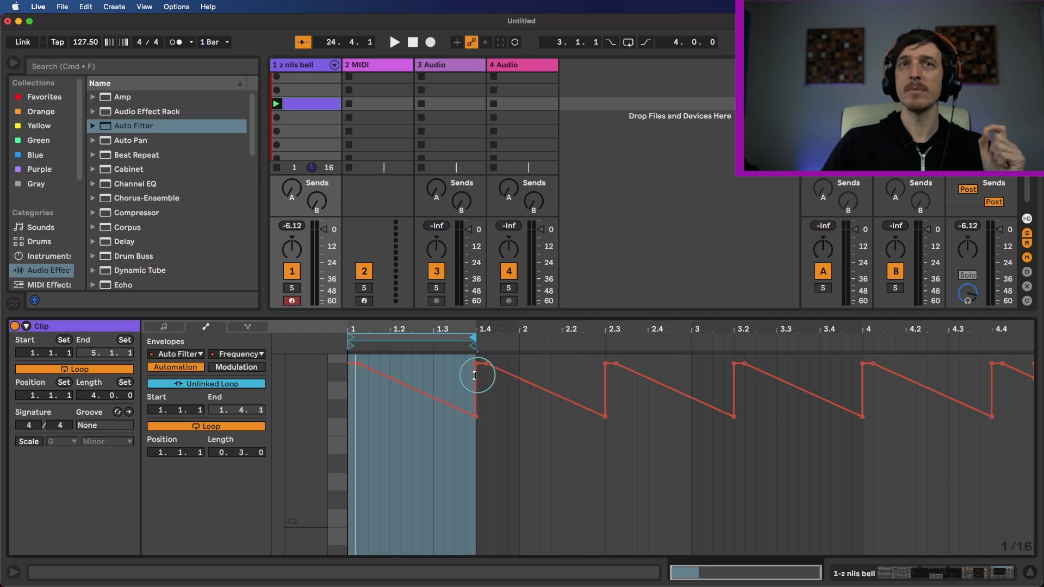
left_click(451, 339)
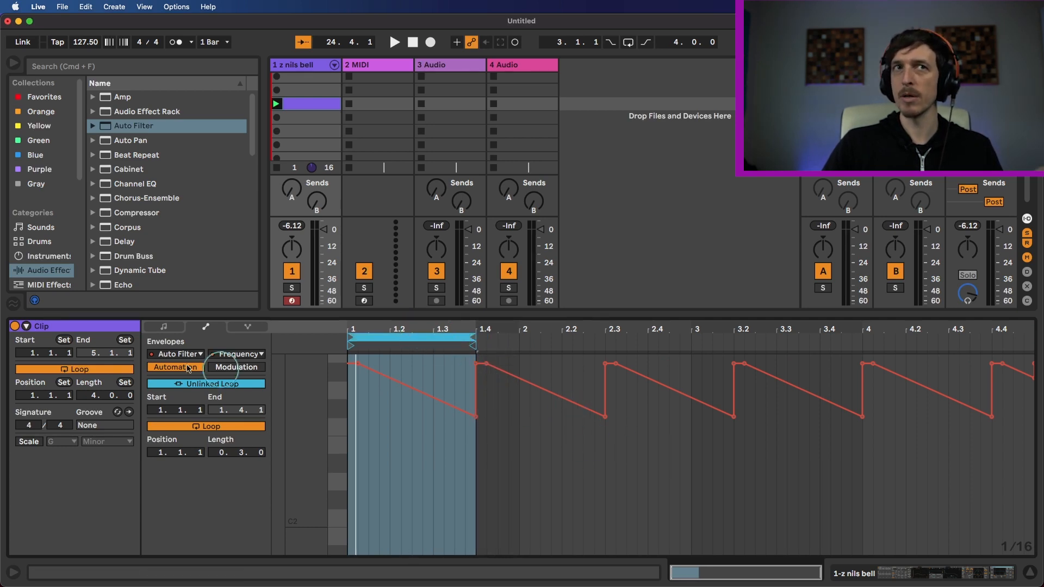
Step: Compare the clip's four-bar note loop with the three-beat envelope loop and play the clip
left_click(159, 329)
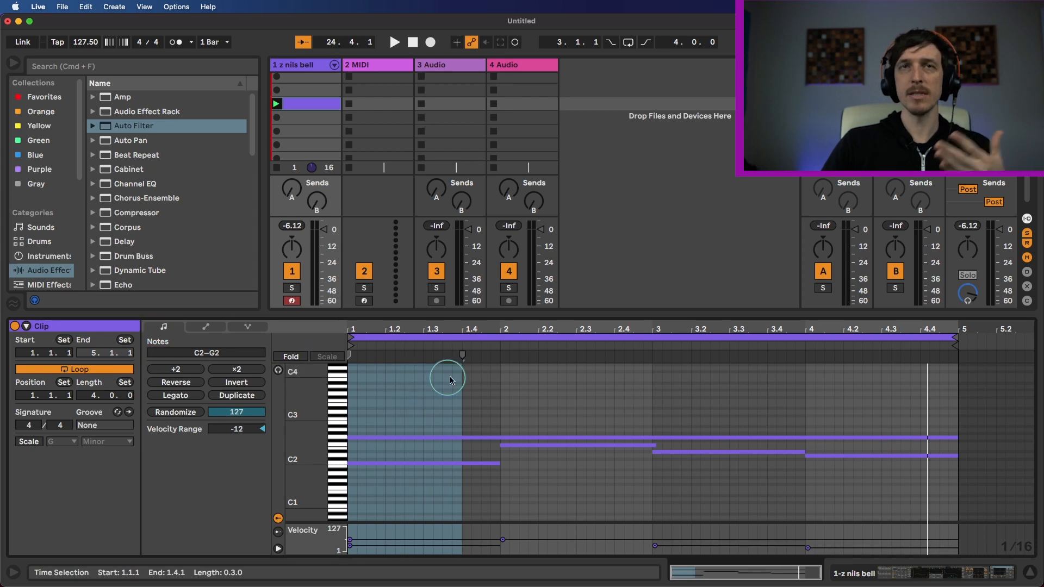
left_click(445, 328)
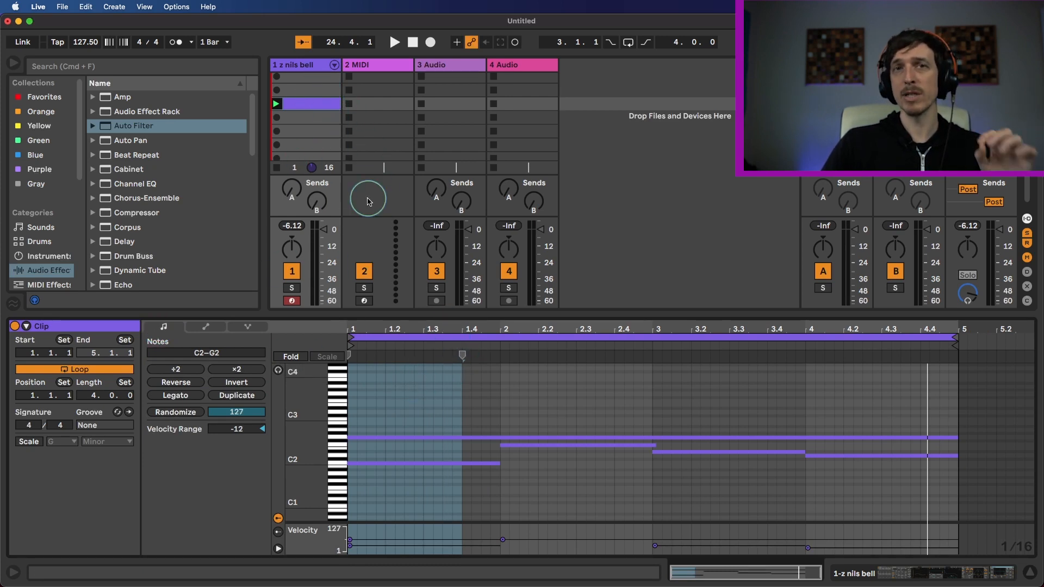
left_click(276, 104)
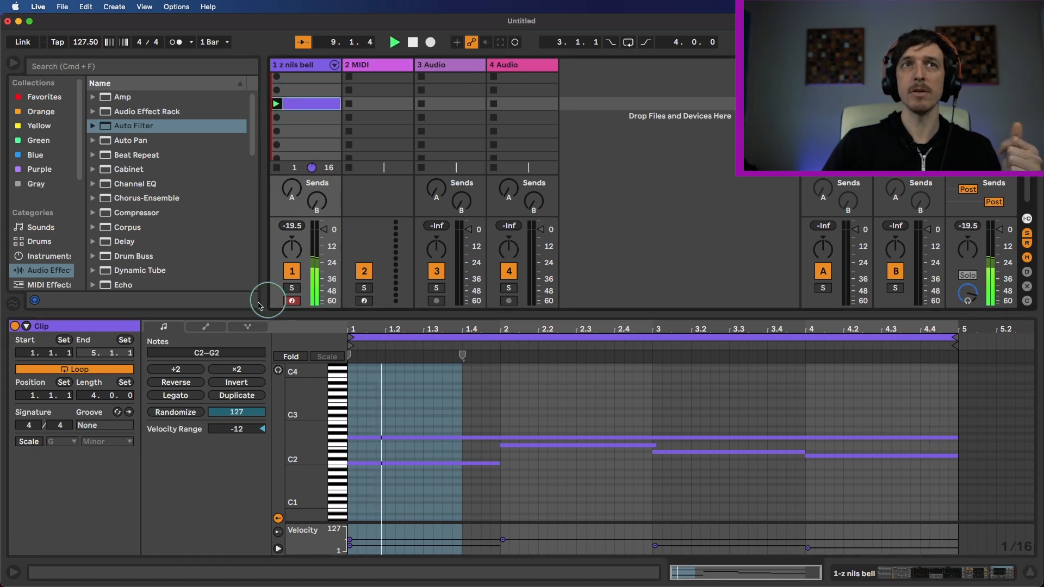
Step: Deepen the three-beat filter sweep by lowering the ramp's end point at 1.4.1, and stop playback after listening
left_click(209, 328)
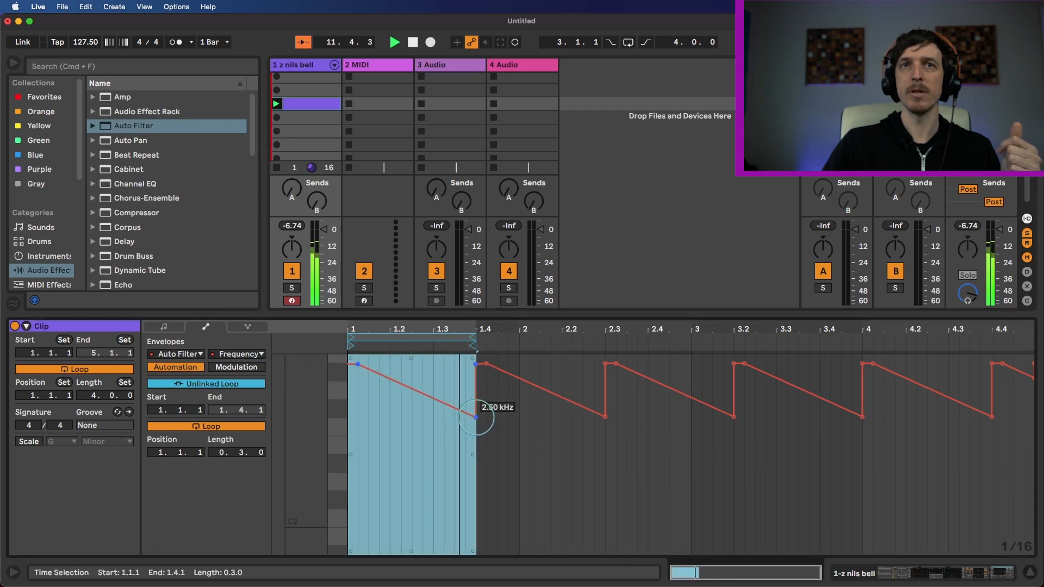
left_click(497, 421)
left_click_drag(477, 419, 477, 456)
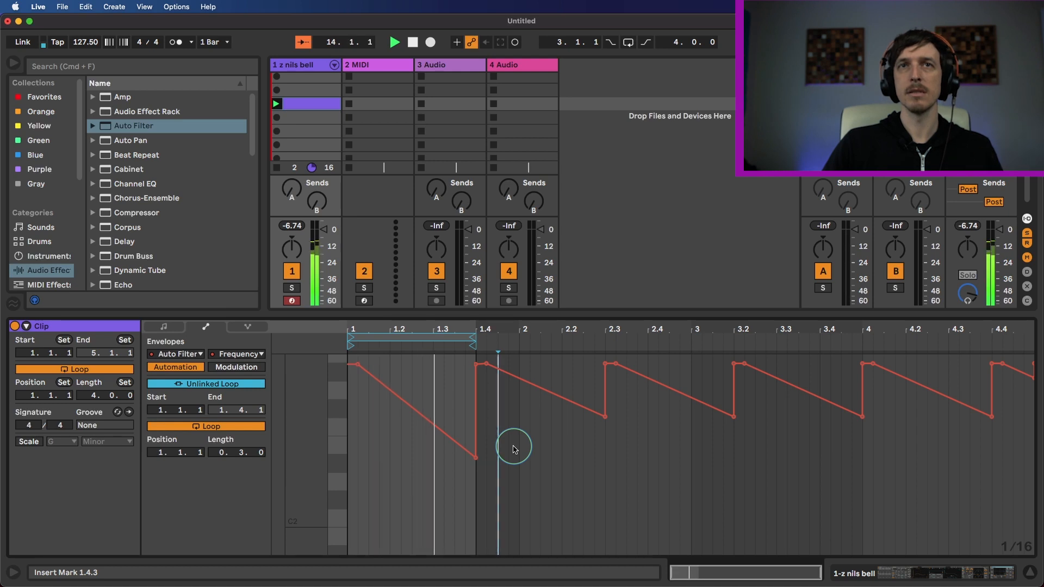
key("space")
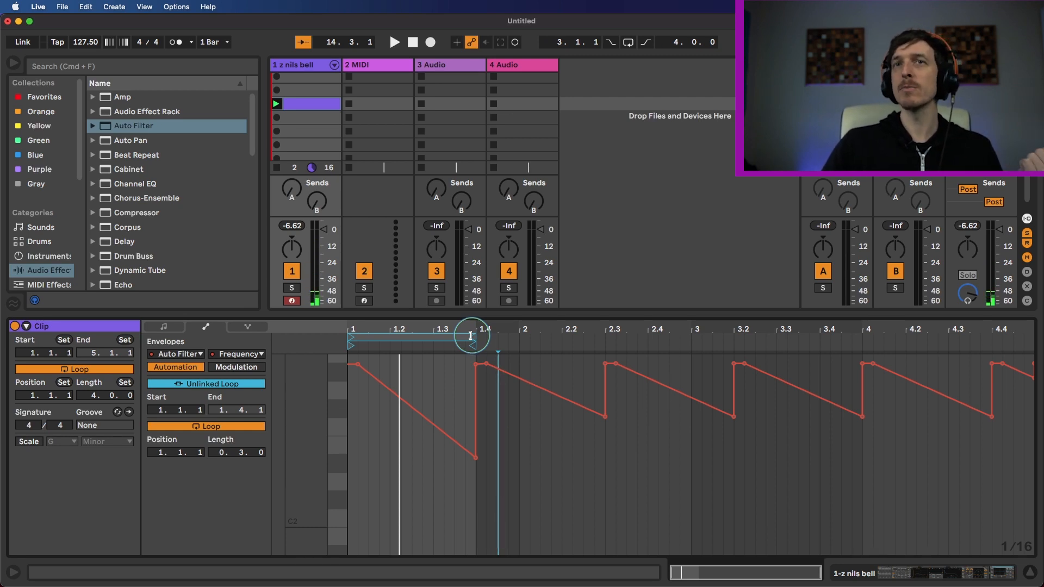
Step: Extend the envelope loop to the start of bar 4 and clear the Auto Filter Frequency envelope
left_click_drag(473, 334, 865, 360)
left_click_drag(851, 482, 452, 420)
left_click(581, 460)
key("super+BackSpace")
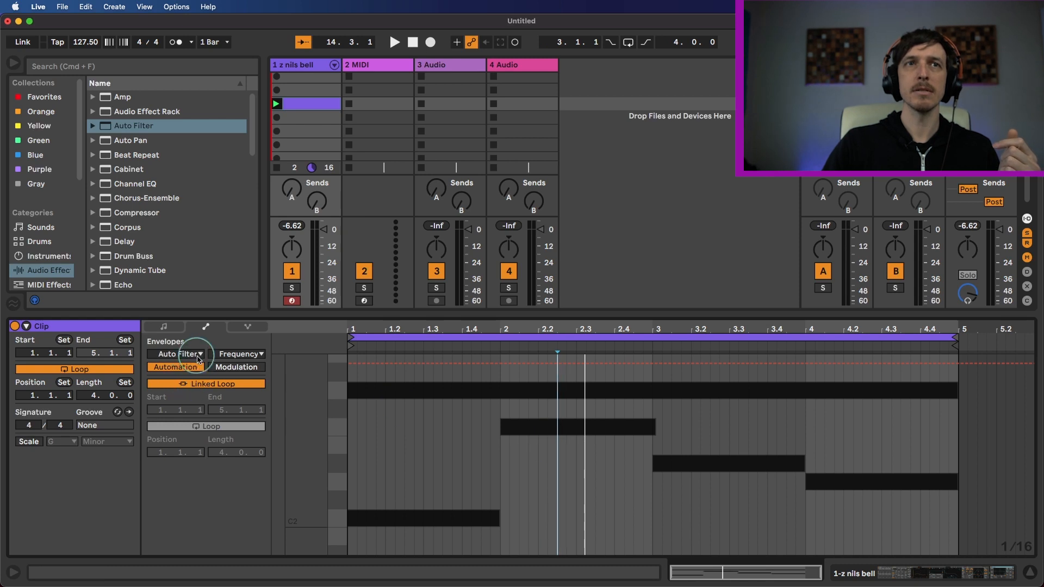
Step: Unlink the Frequency envelope with a three-bar loop and draw a ramp falling from 15.0 kHz to about 361 Hz at bar 4
left_click(207, 386)
left_click_drag(1029, 334, 862, 338)
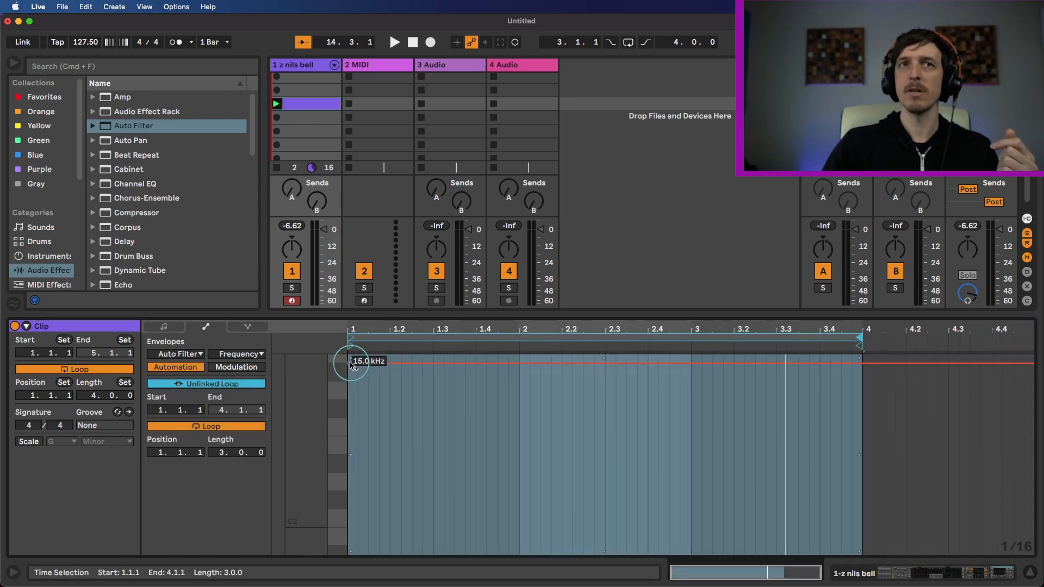
left_click_drag(862, 362, 862, 475)
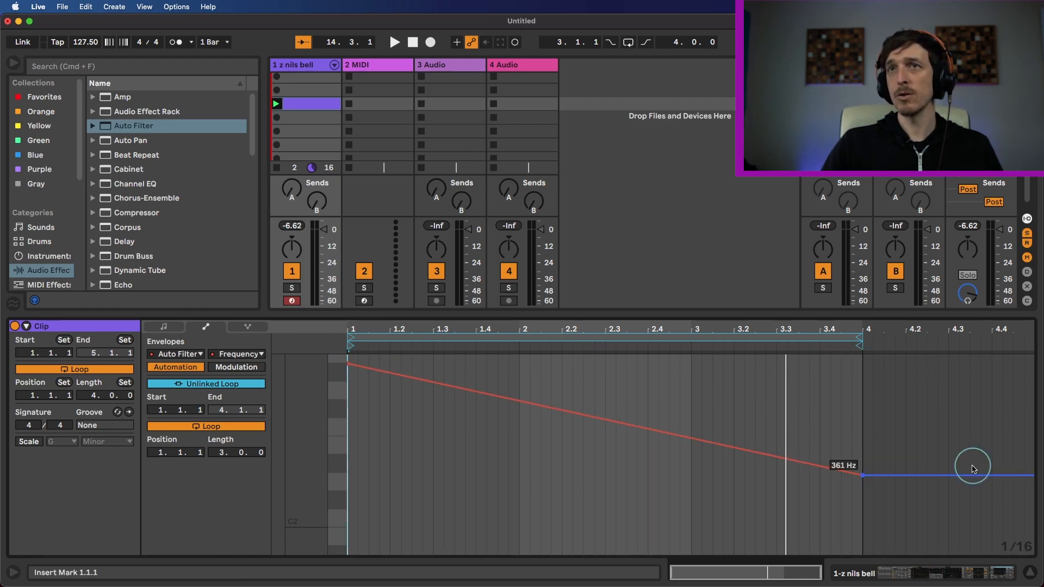
left_click(163, 328)
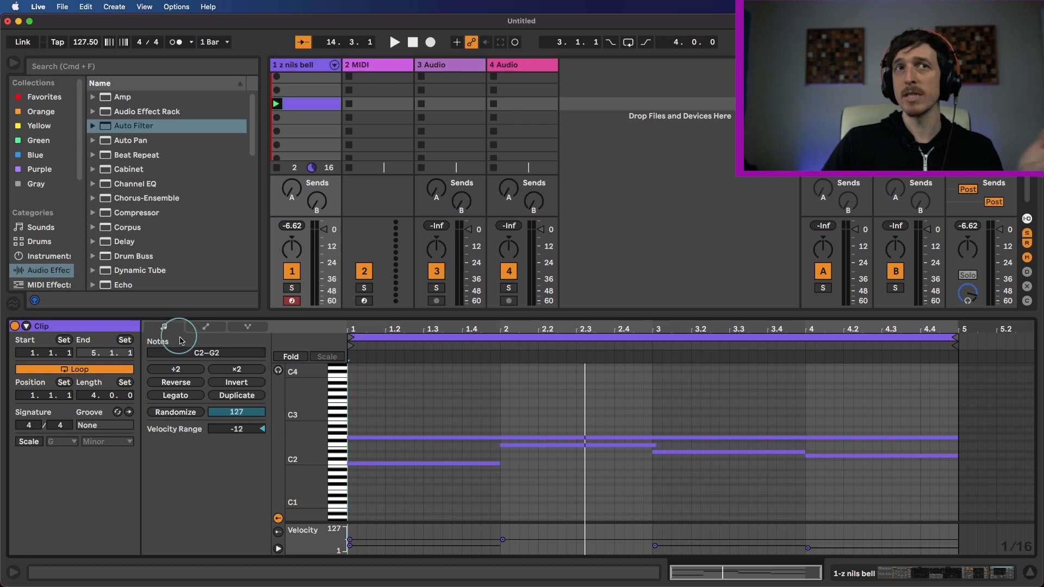
left_click(201, 331)
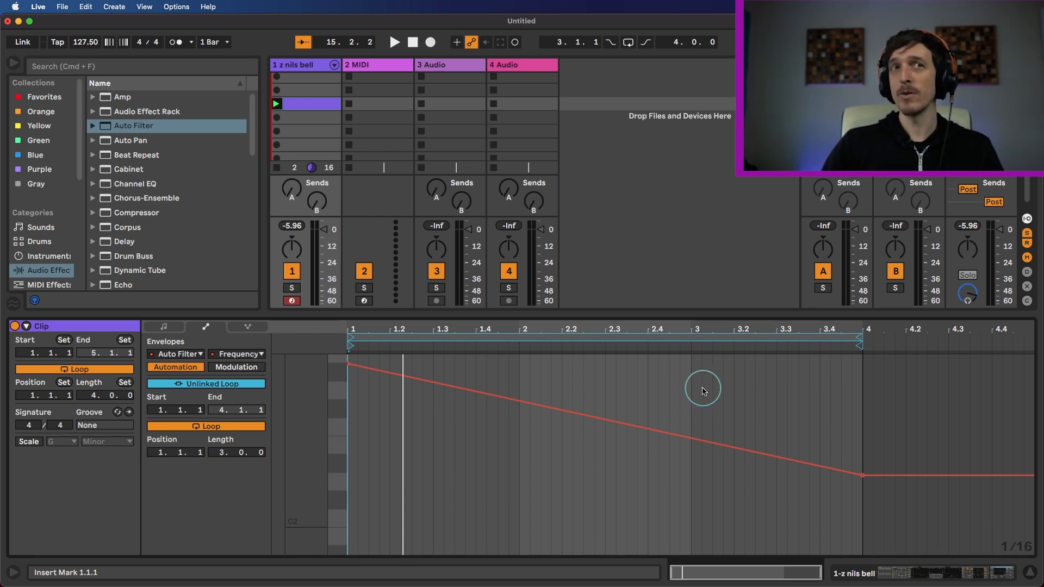
Step: Draw a Delay Dry/Wet envelope falling from about 78% near the clip's start to 2.4.1, and unlink it with a 1.3.0 loop
left_click(200, 354)
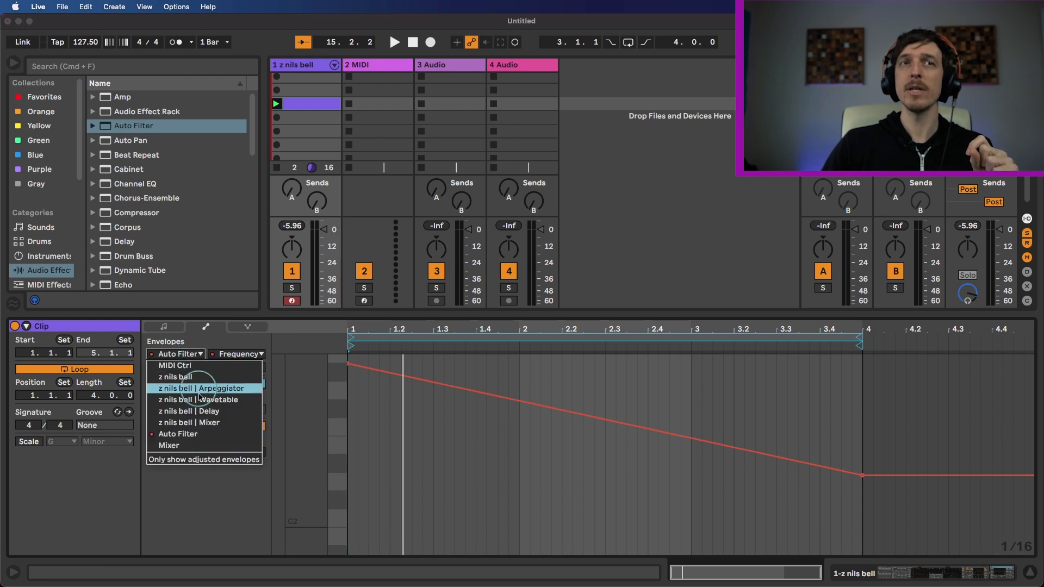
left_click(210, 413)
left_click(254, 354)
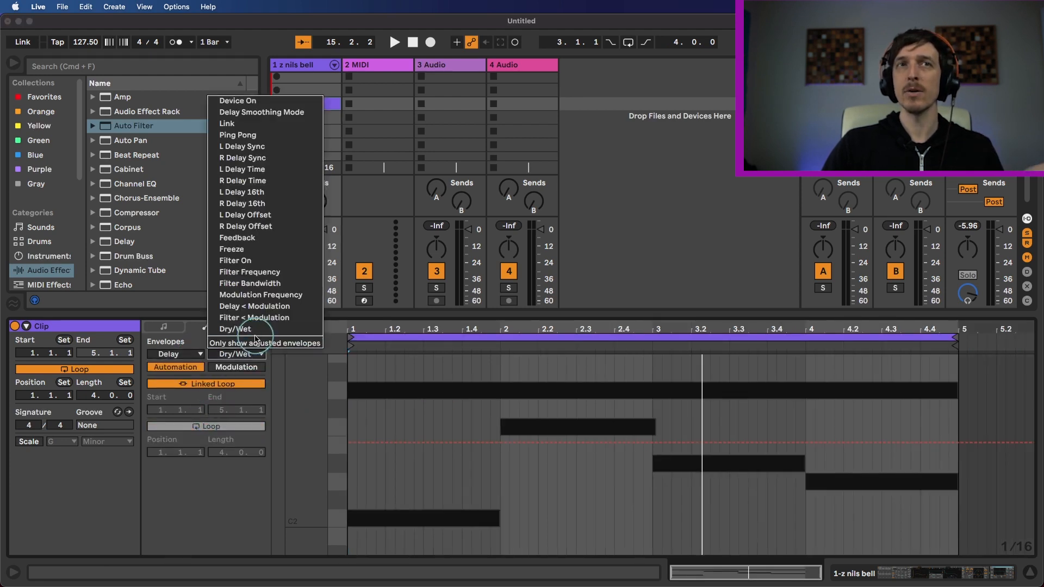
left_click(472, 381)
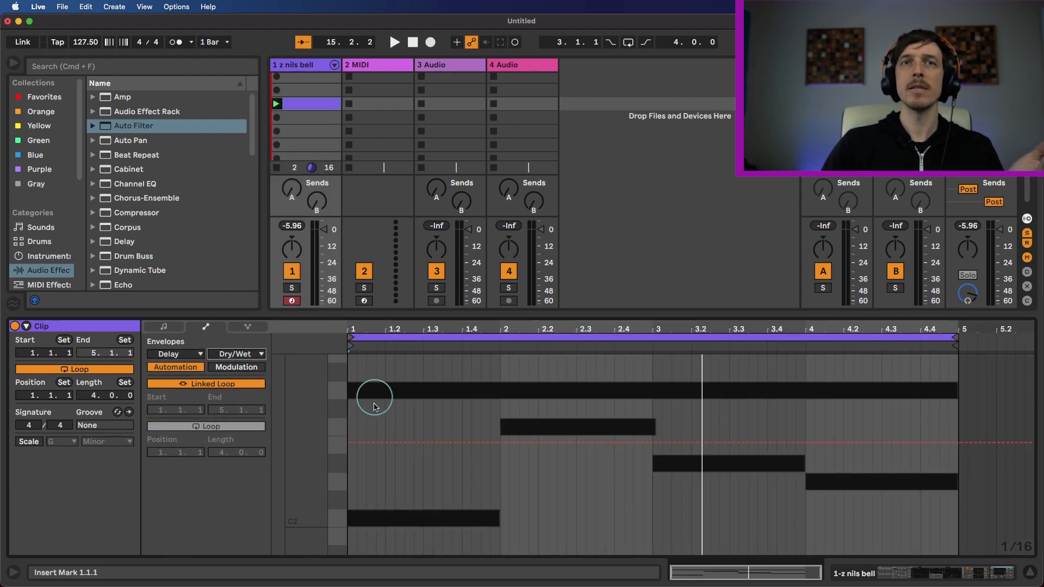
left_click_drag(357, 443, 357, 400)
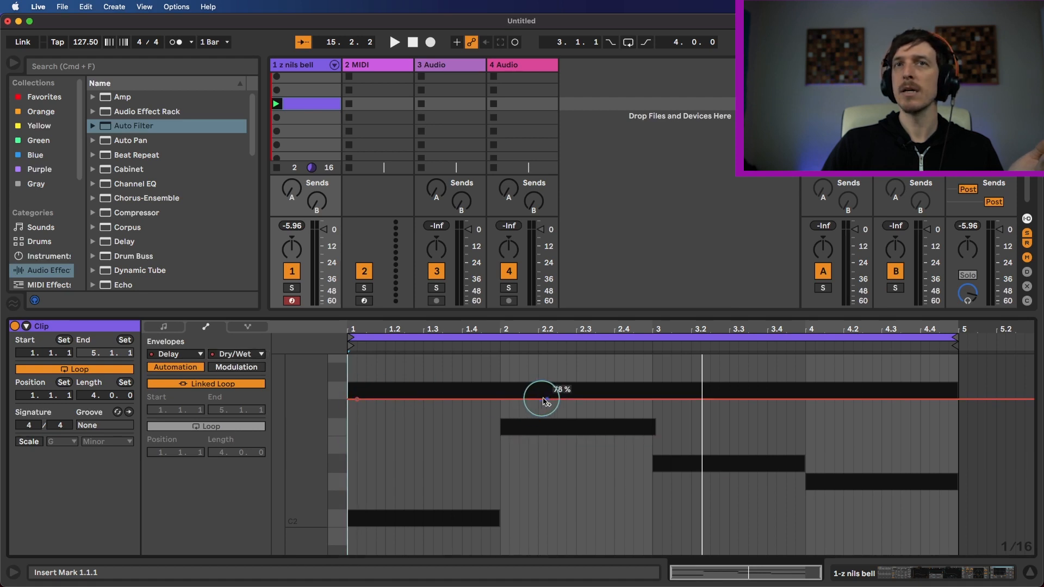
left_click_drag(508, 401, 614, 488)
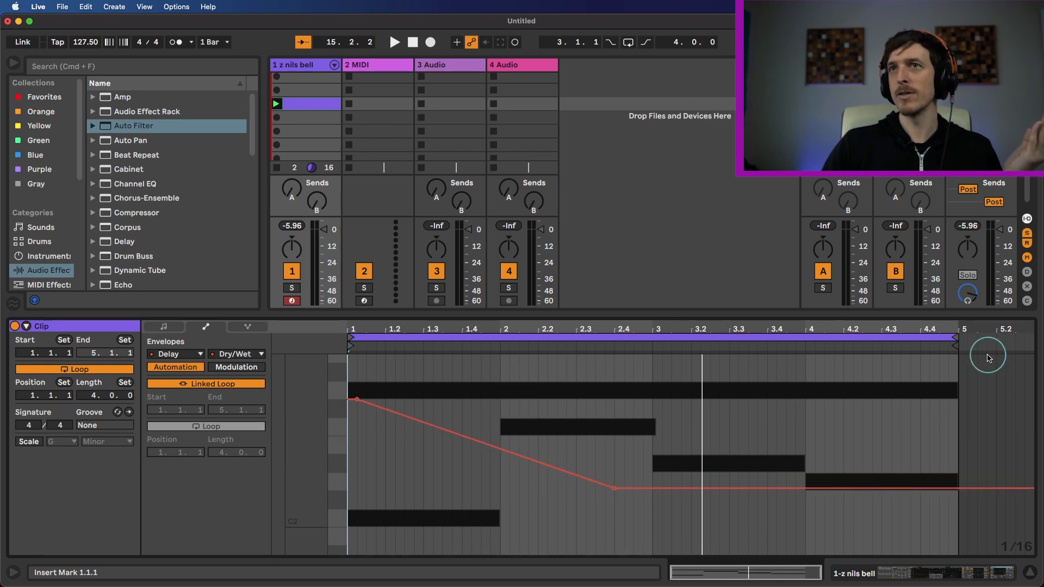
left_click(237, 383)
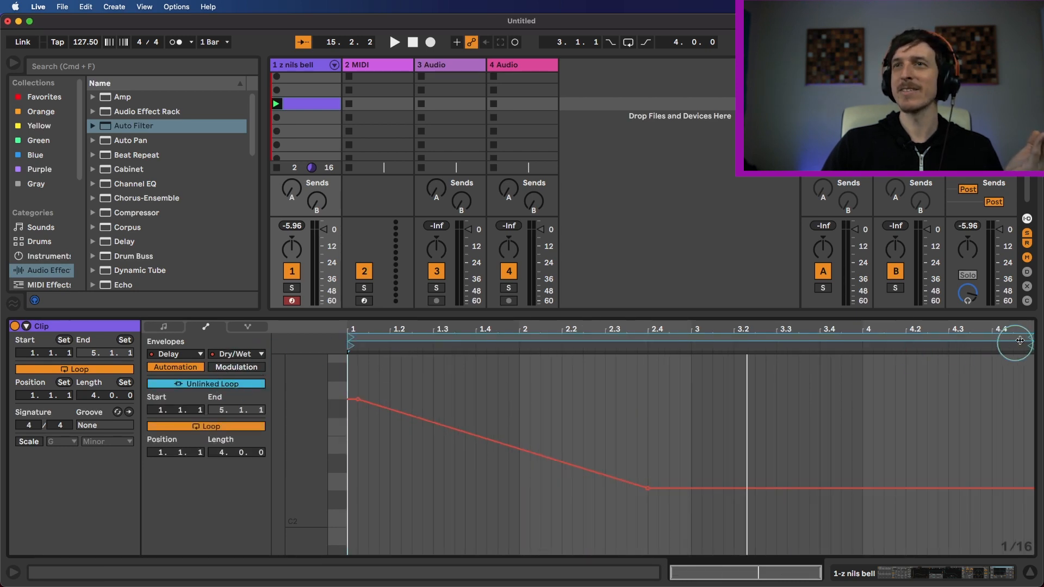
left_click_drag(1023, 342, 648, 351)
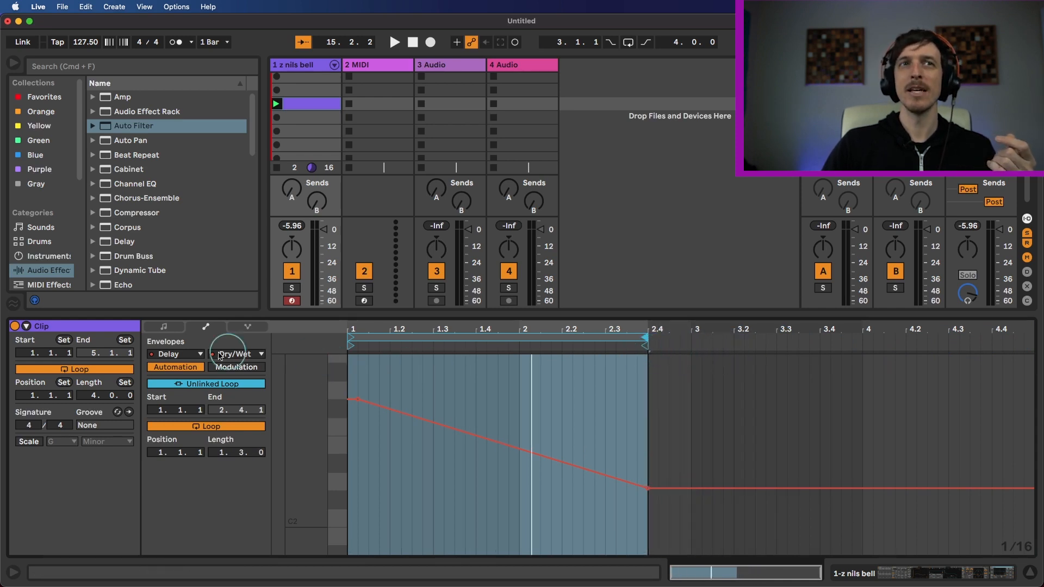
Step: Restrict the envelope choice to adjusted envelopes only and compare the Auto Filter Frequency and Delay Dry/Wet loops
left_click(193, 354)
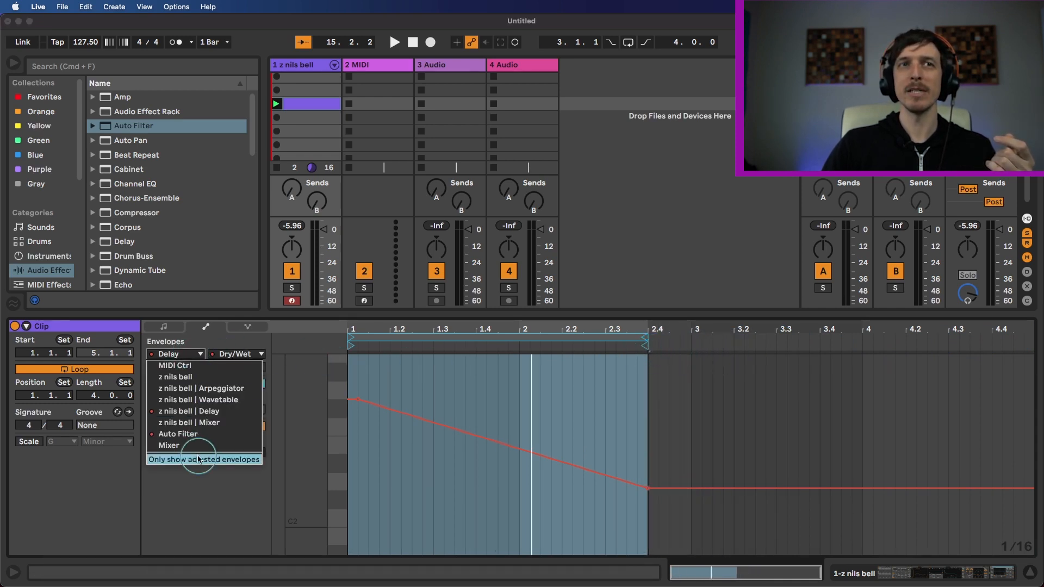
left_click(200, 460)
left_click(207, 354)
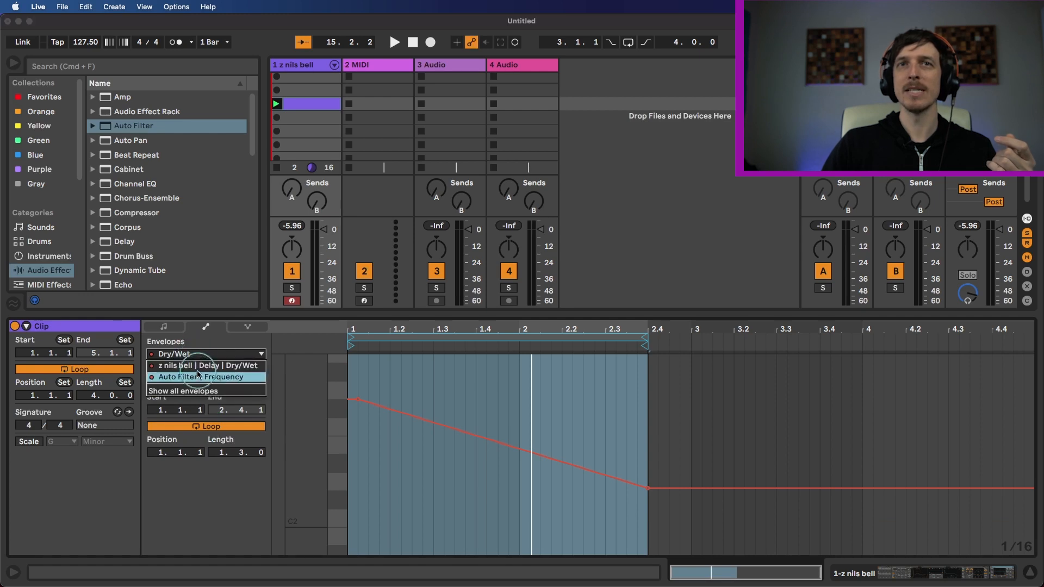
left_click(202, 365)
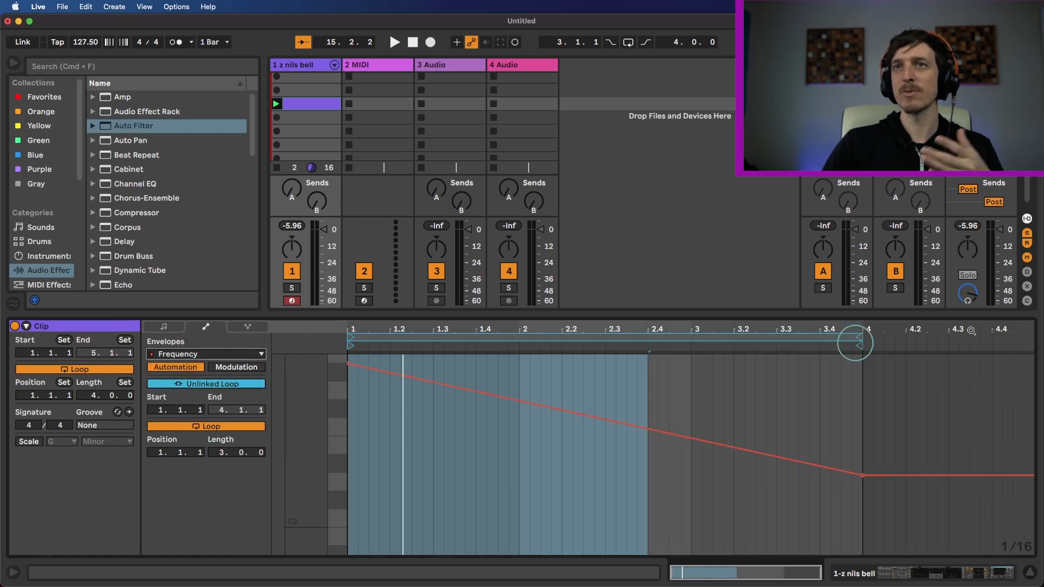
left_click(206, 354)
left_click(206, 366)
left_click(664, 385)
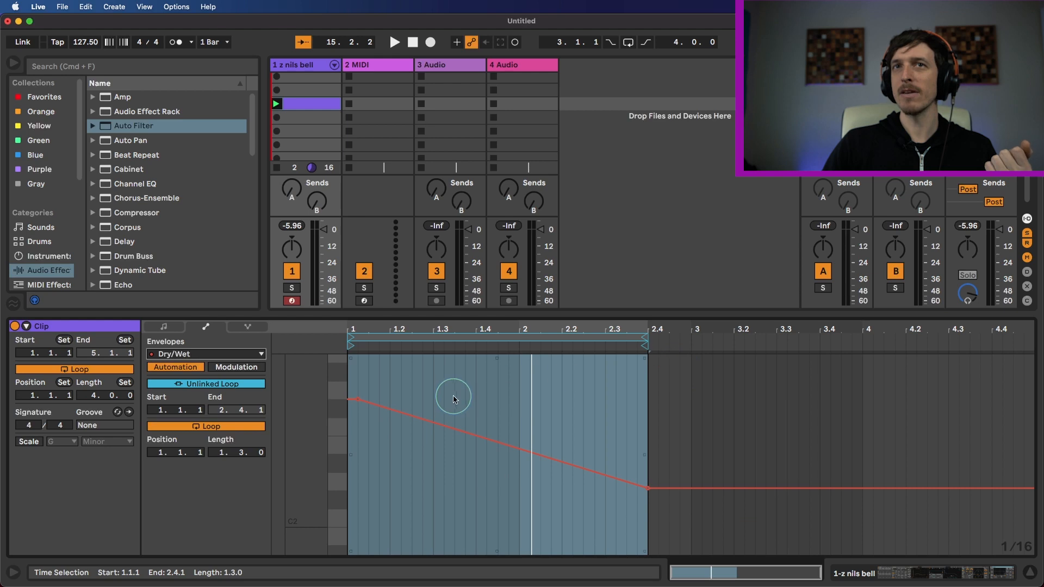
Step: Compare the clip's notes with the unlinked Dry/Wet envelope loop, and play the clip to hear both envelopes evolve
left_click(183, 328)
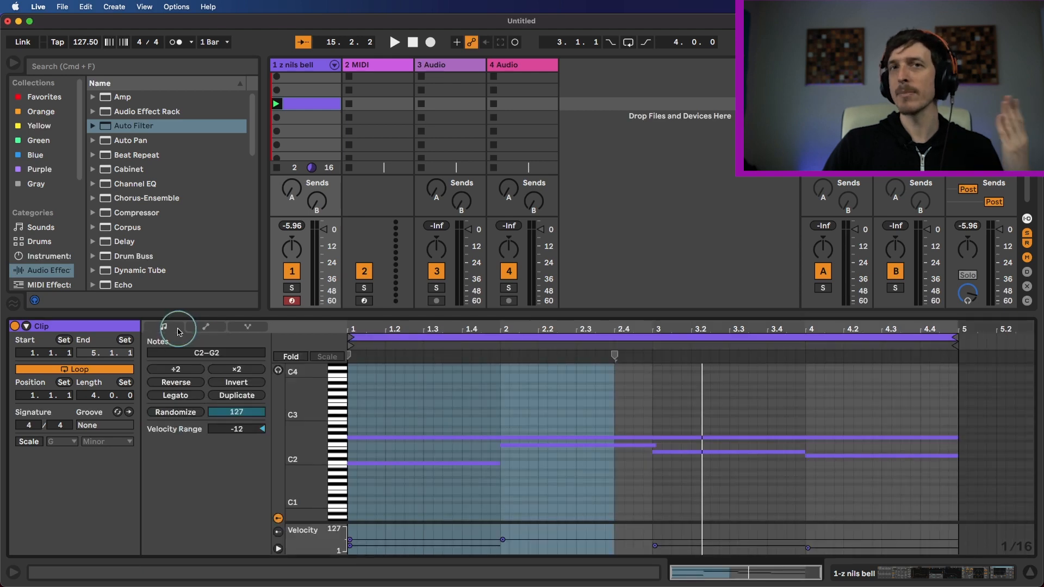
left_click(205, 326)
key("space")
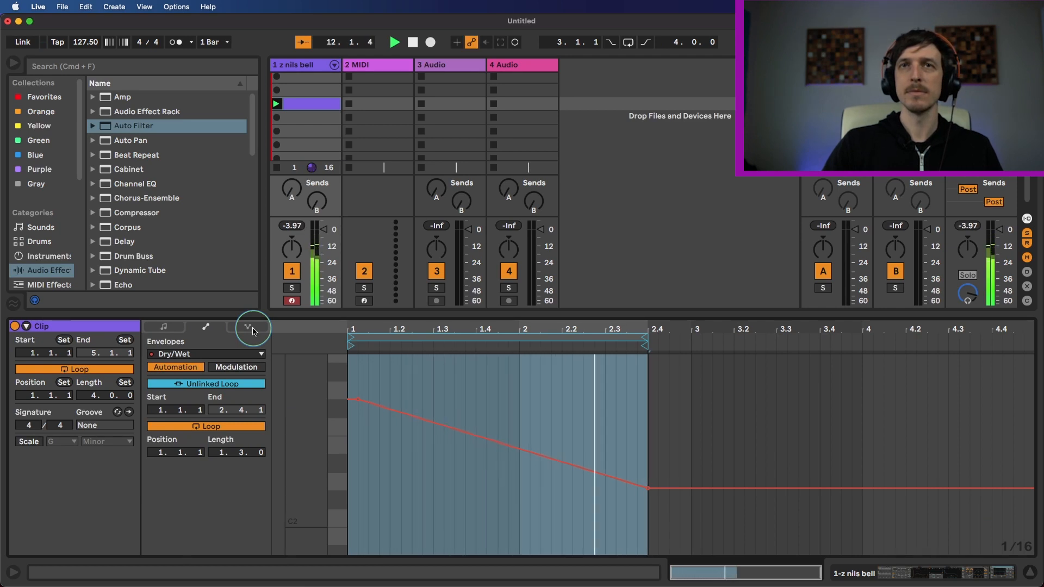
left_click(355, 356)
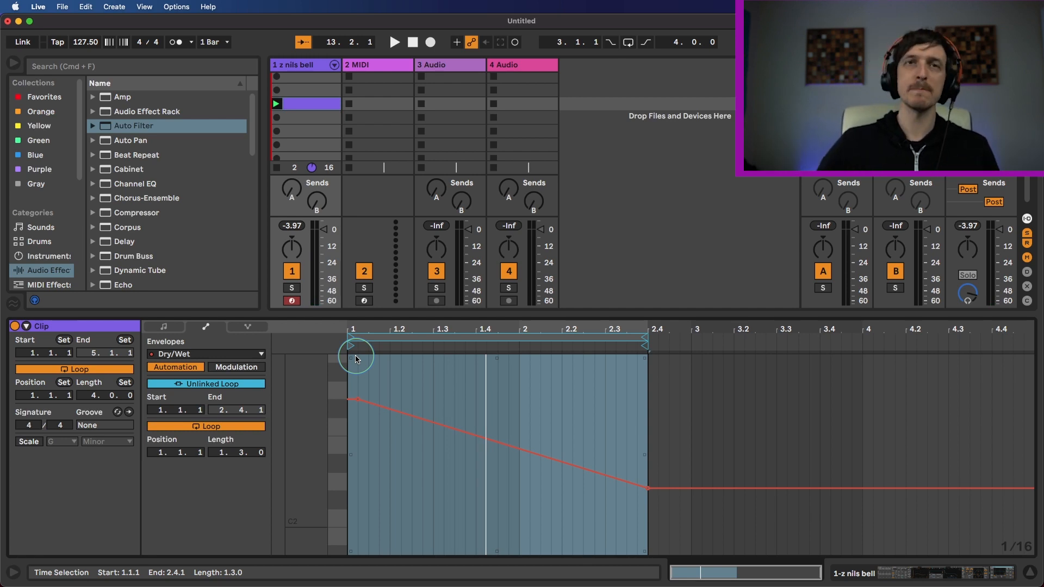
left_click(429, 372)
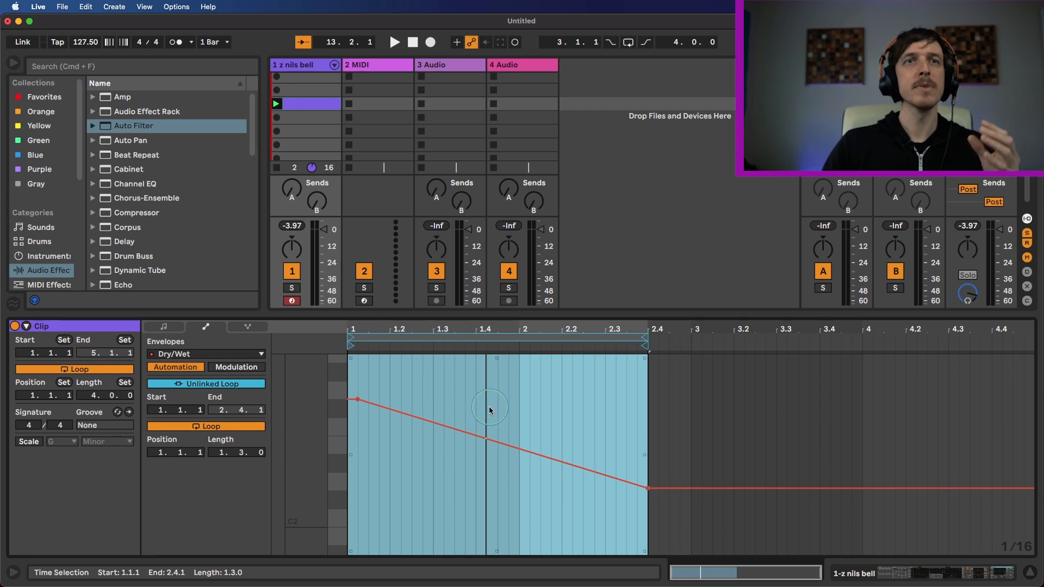
left_click(242, 370)
left_click(175, 367)
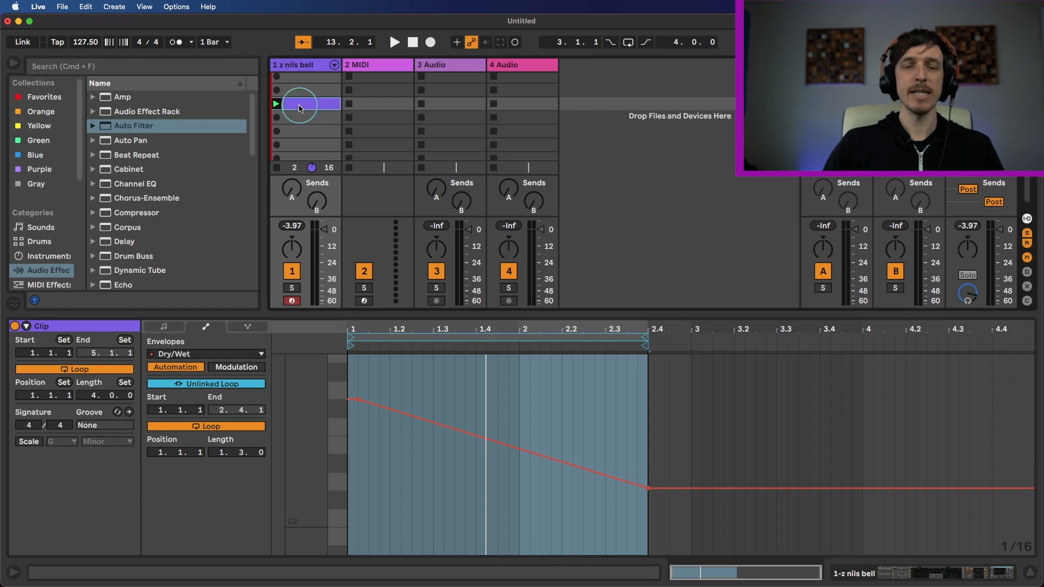
Step: Paste the Session clip into the Arrangement's first track at bar 9 and examine its Frequency automation through bar 13
key("Tab")
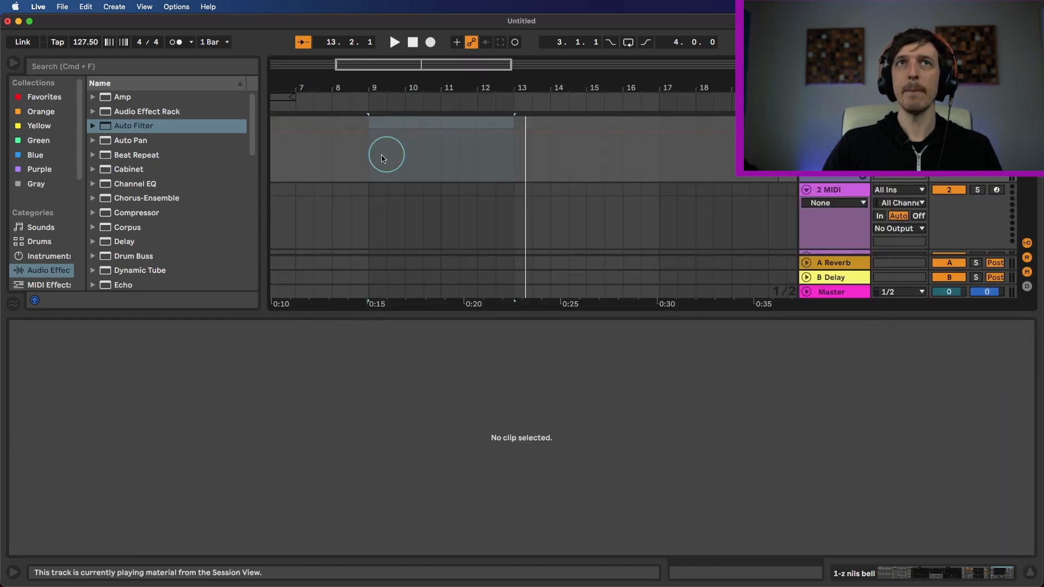
key("super+v")
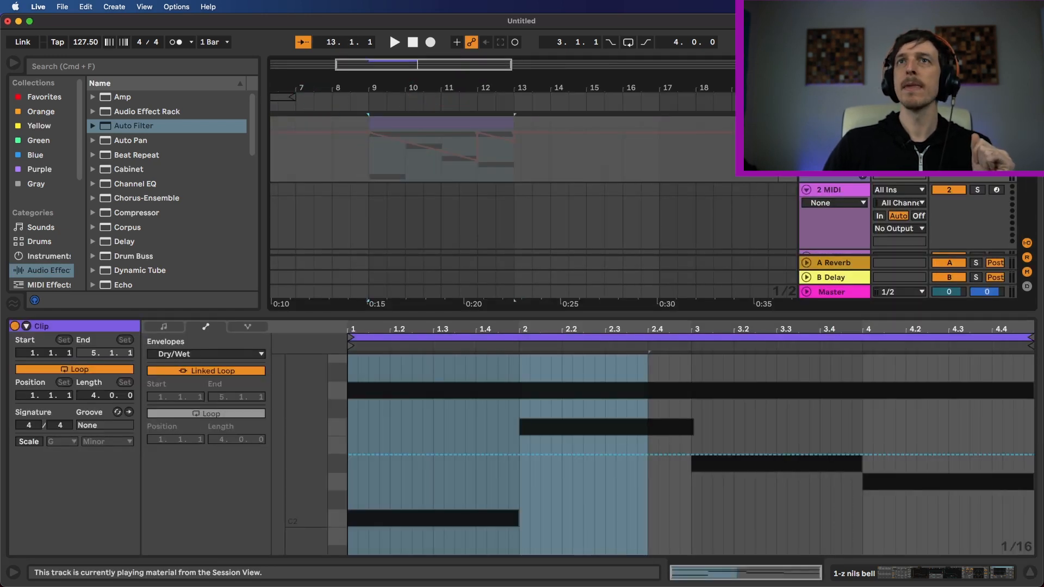
left_click(788, 143)
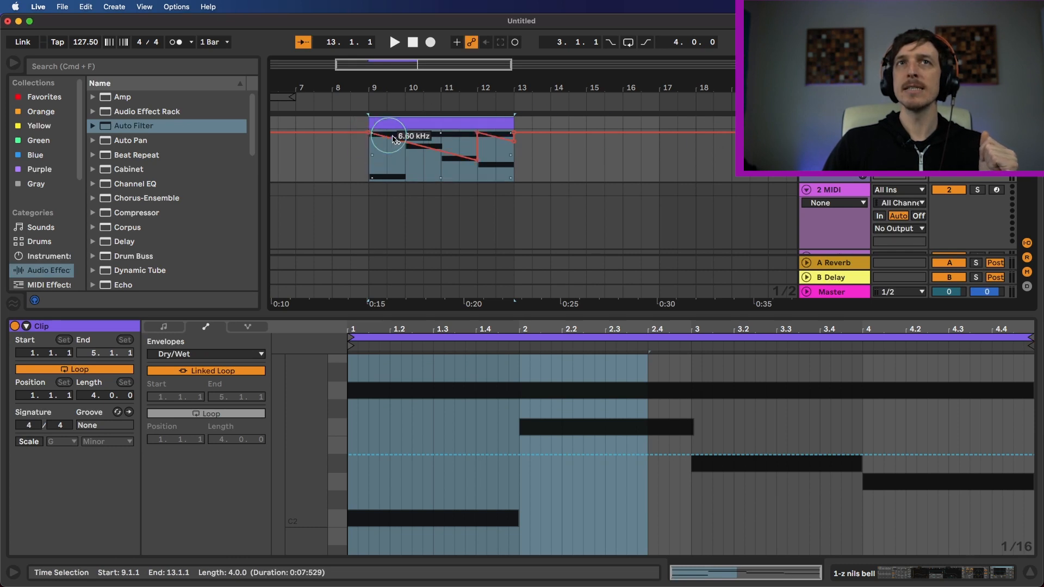
left_click_drag(486, 141, 509, 142)
left_click(511, 170)
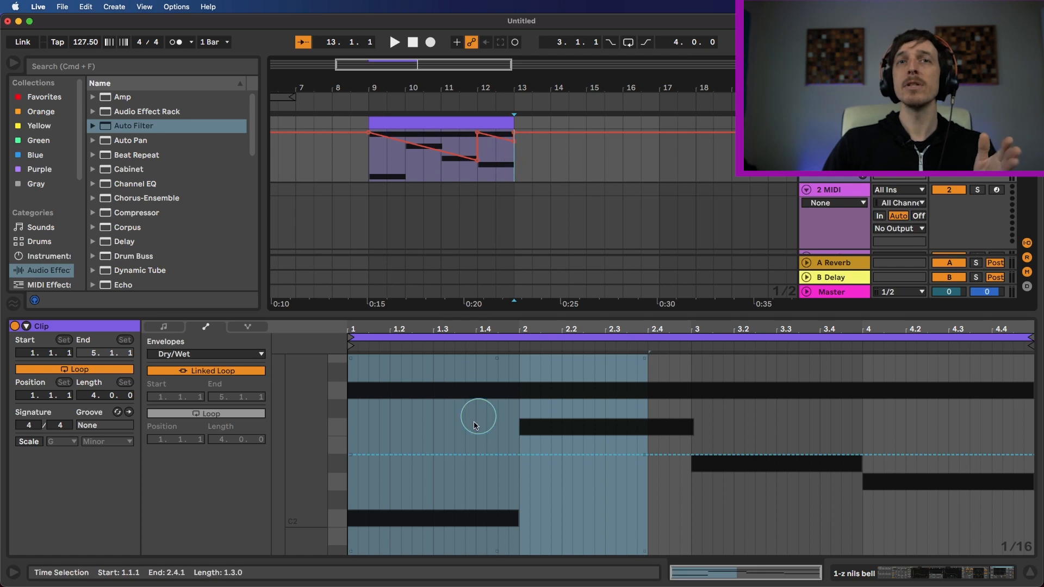
Step: Unlink the Dry/Wet envelope loop of the Arrangement clip at bar 9, inspect the clip's automation, and return to Session View
left_click(215, 370)
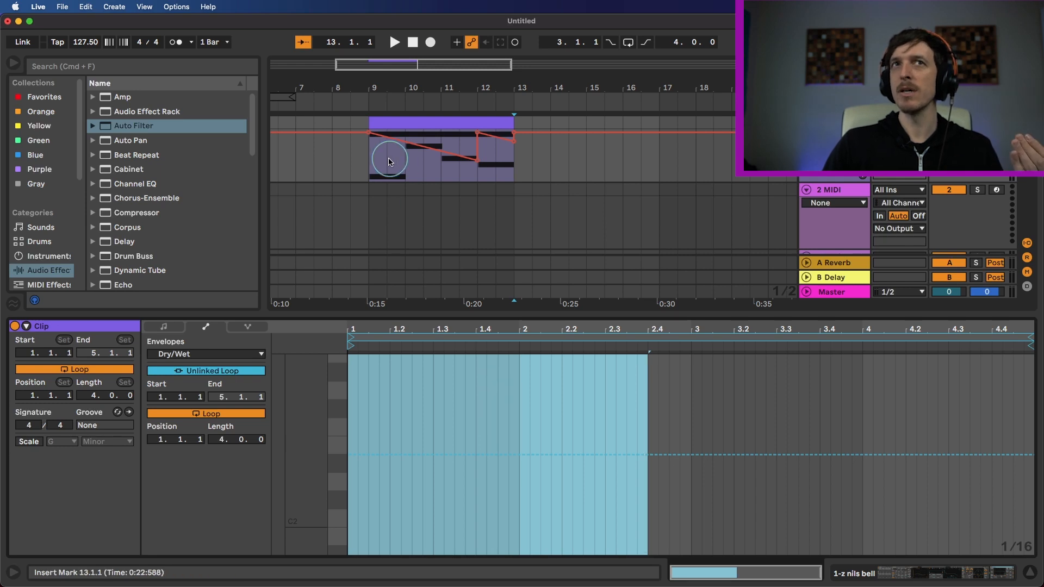
left_click(409, 121)
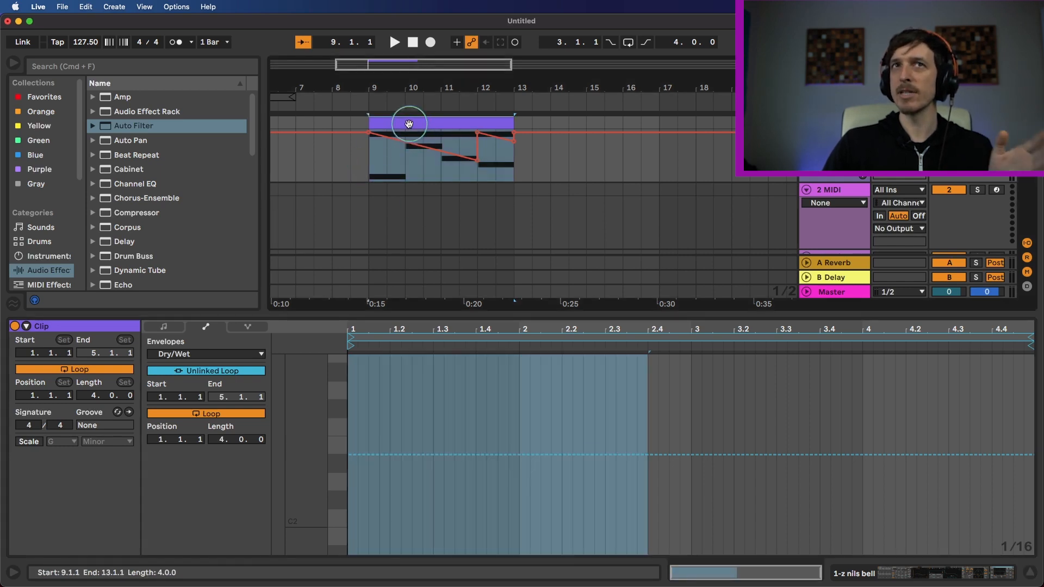
left_click(442, 454)
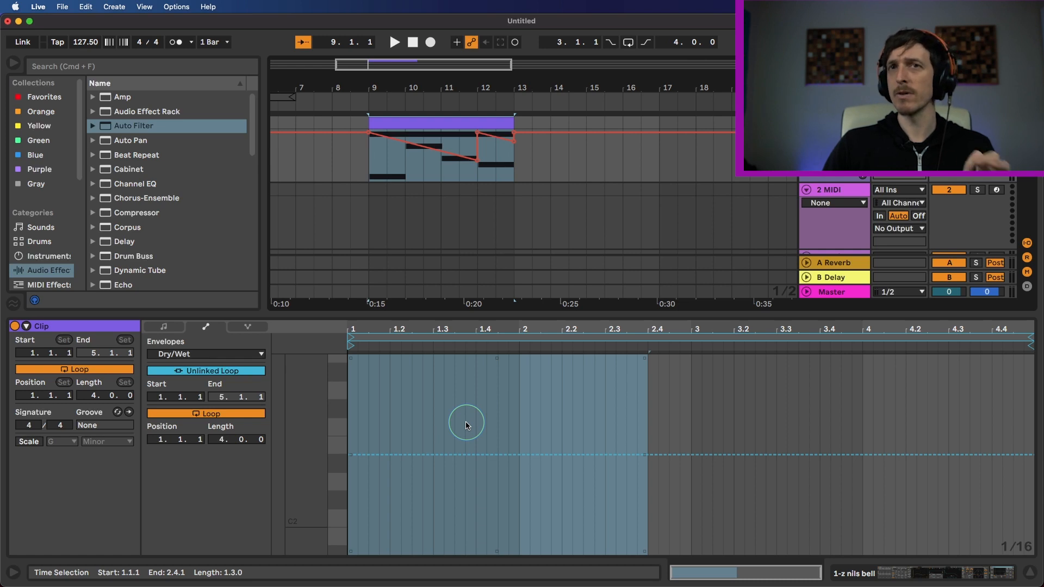
left_click(410, 146)
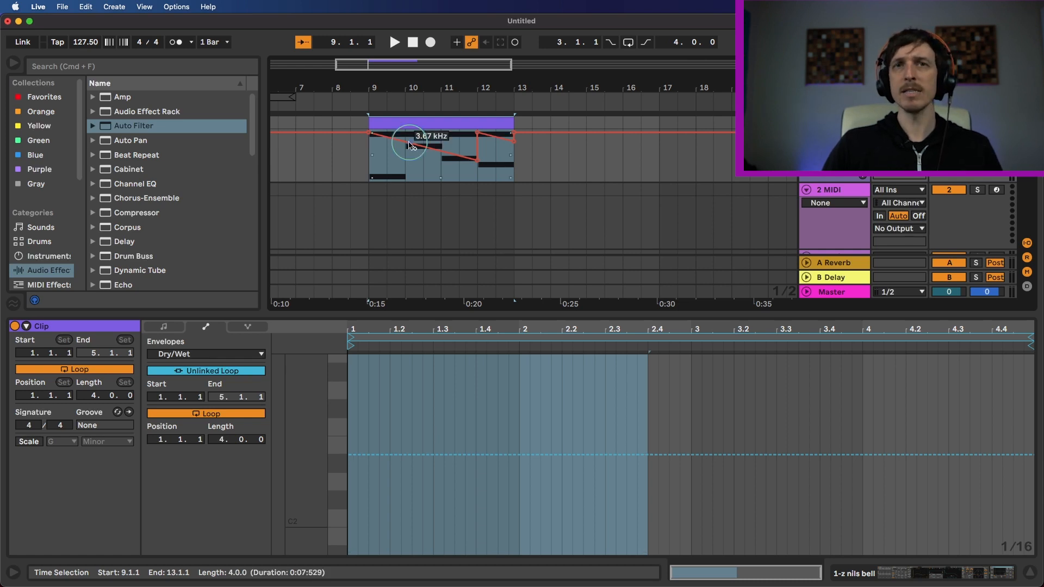
key("Tab")
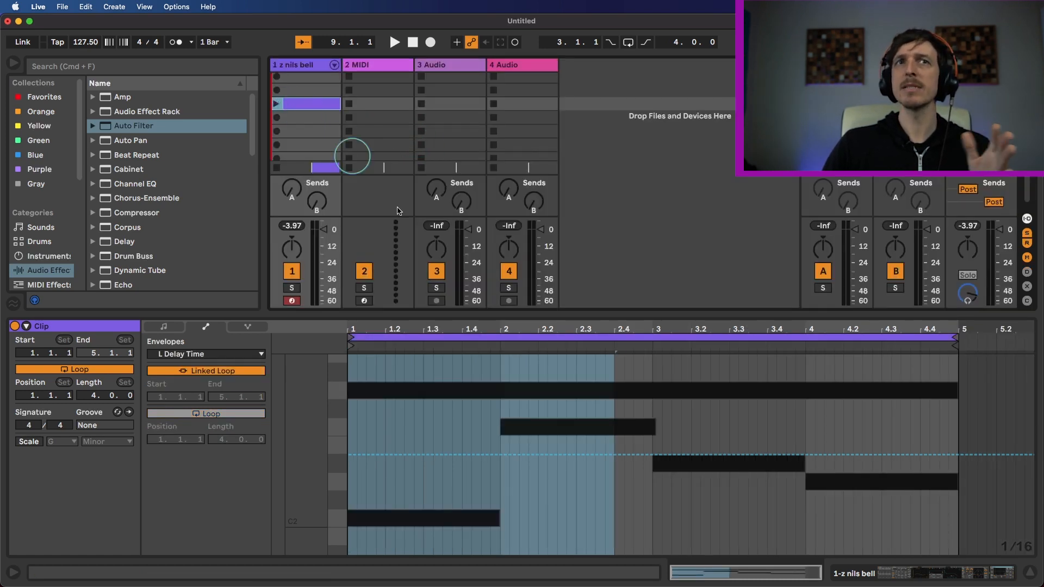